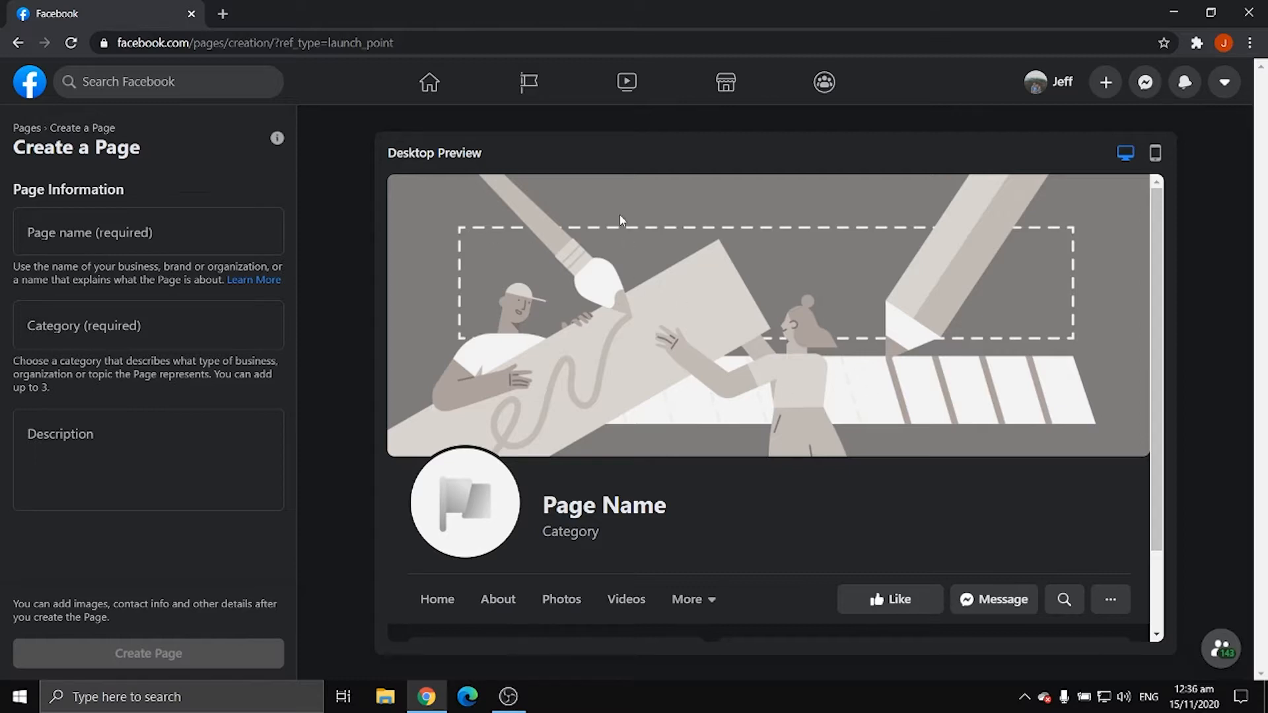
- Show the mobile preview and enter Stevens Tech Services as the page name
click(1155, 154)
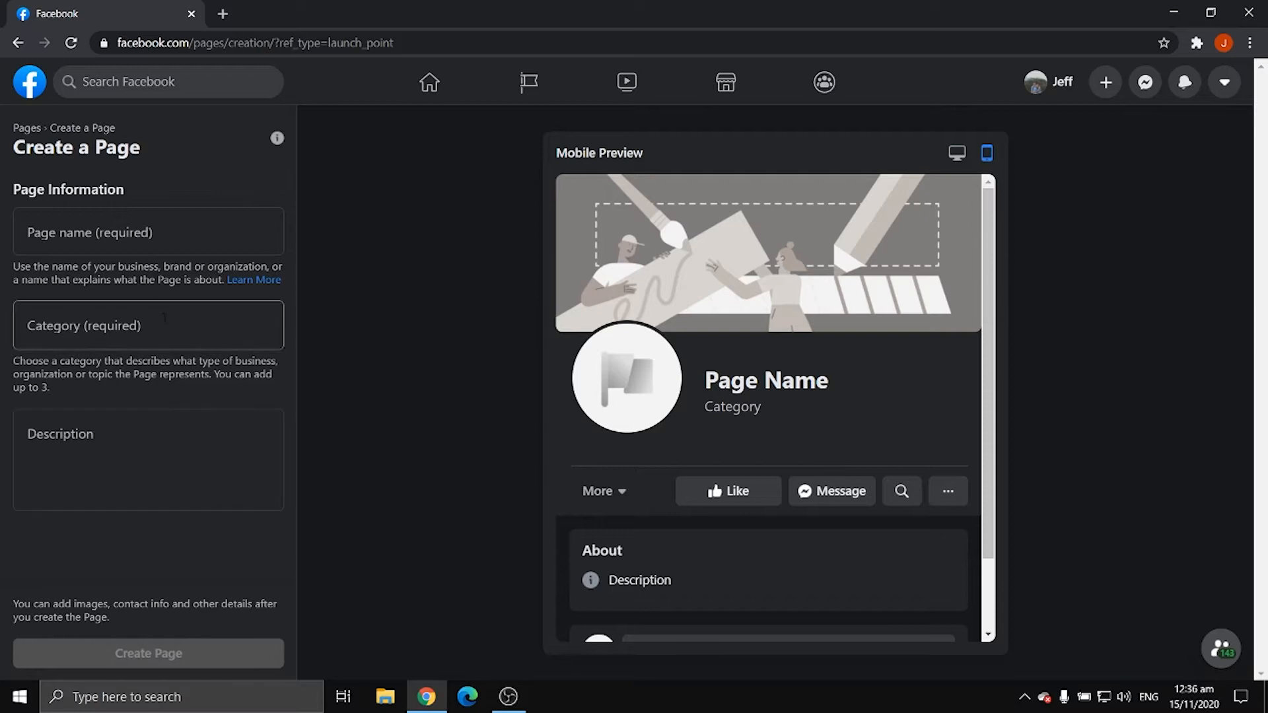
click(177, 226)
text(St)
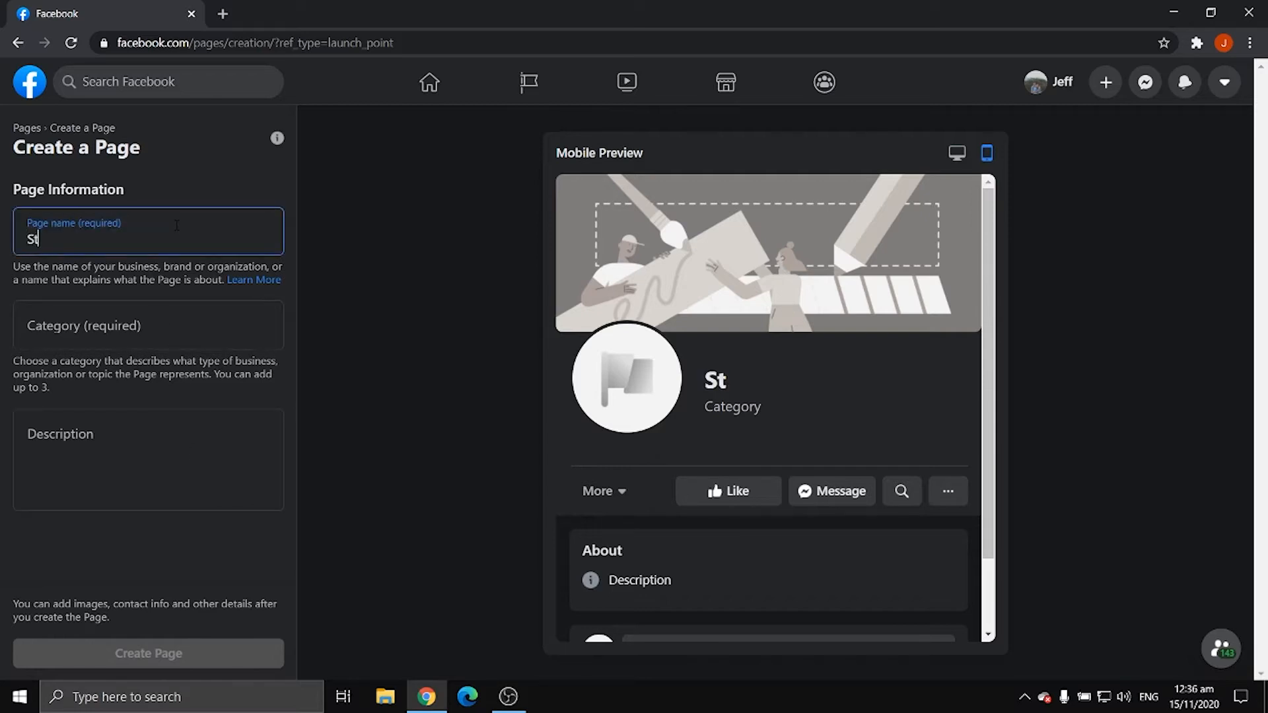
text(evens Tech SErv)
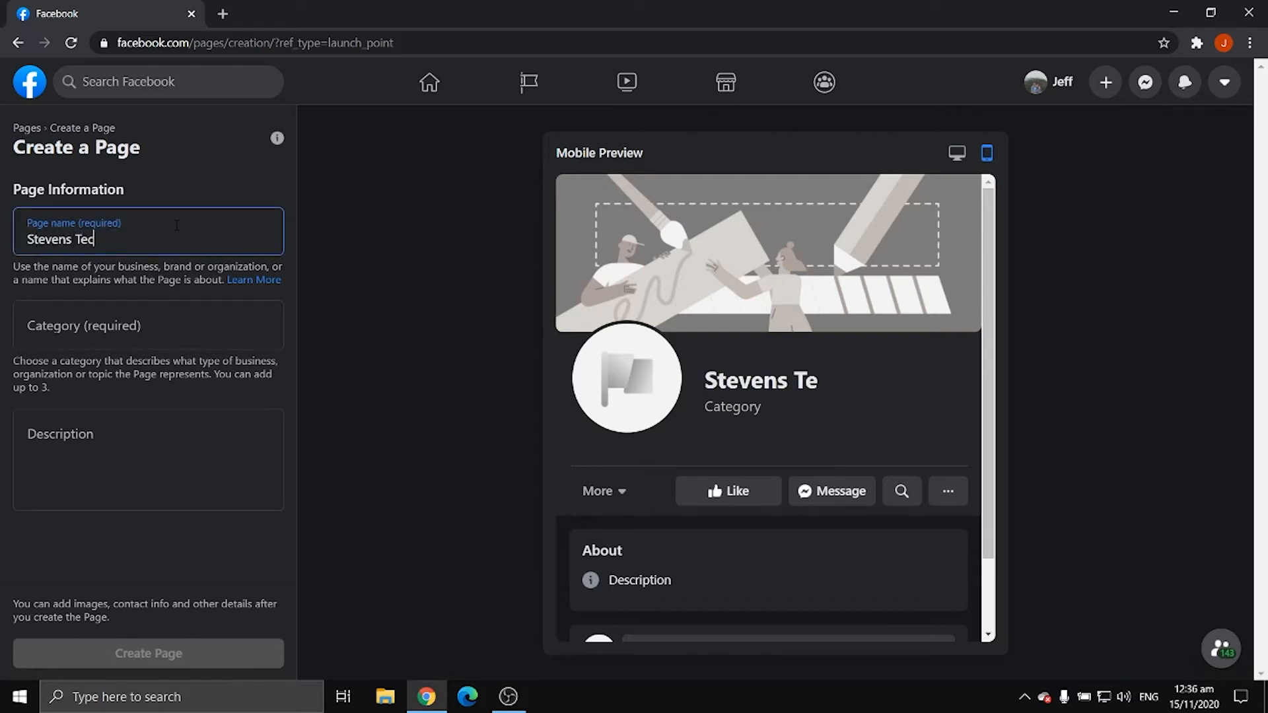
key(BackSpace)
key(BackSpace)
key(BackSpace)
text(ervices)
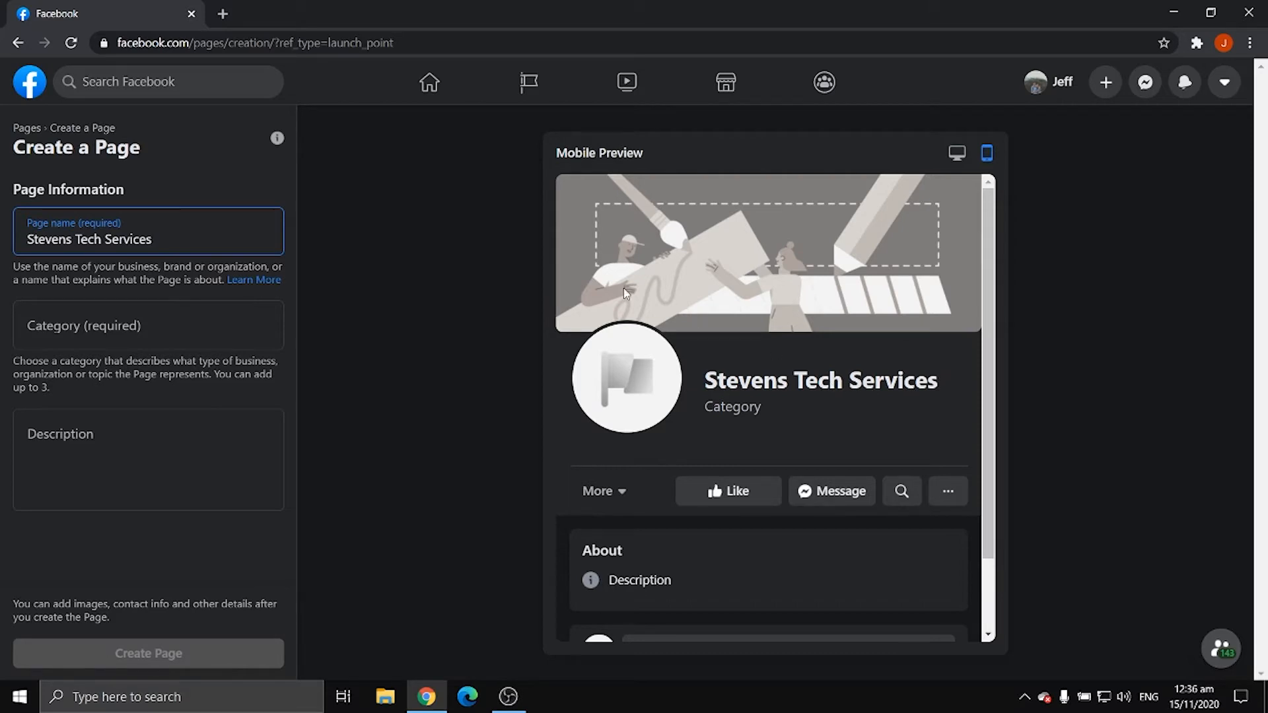
- Assign the categories Computer Store and Computer Repair Service to the page
click(188, 318)
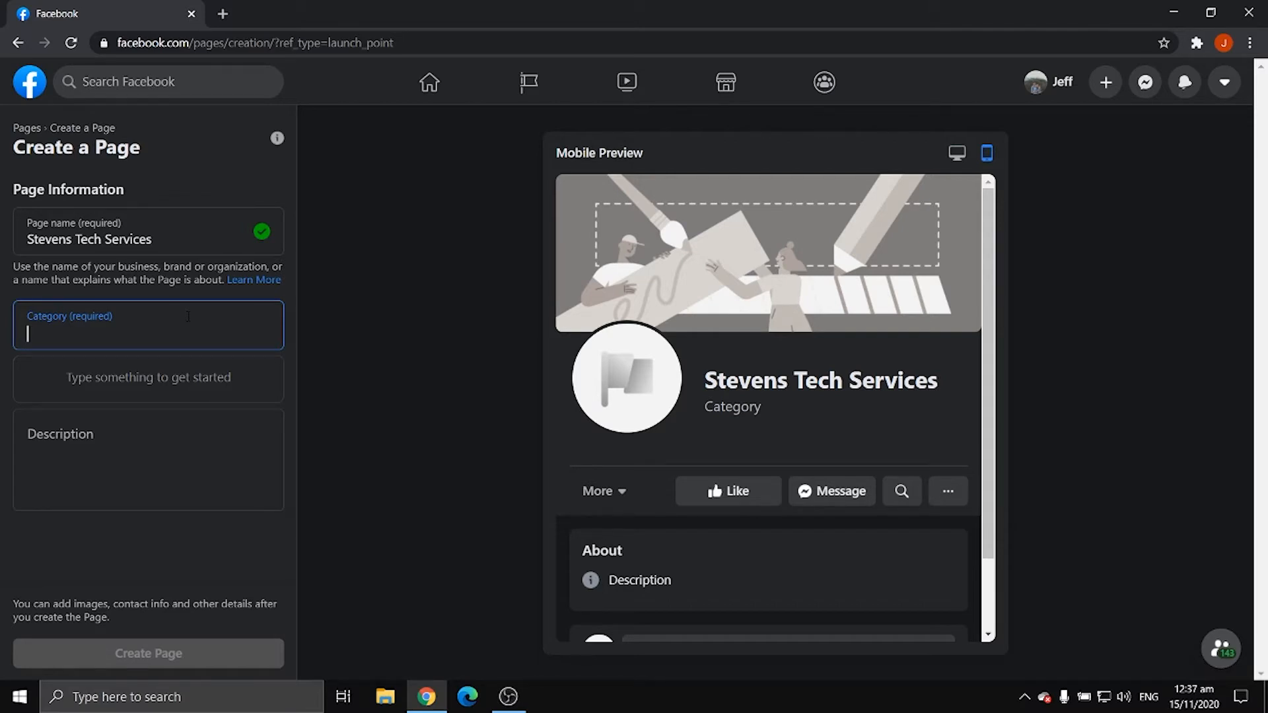
text(computer)
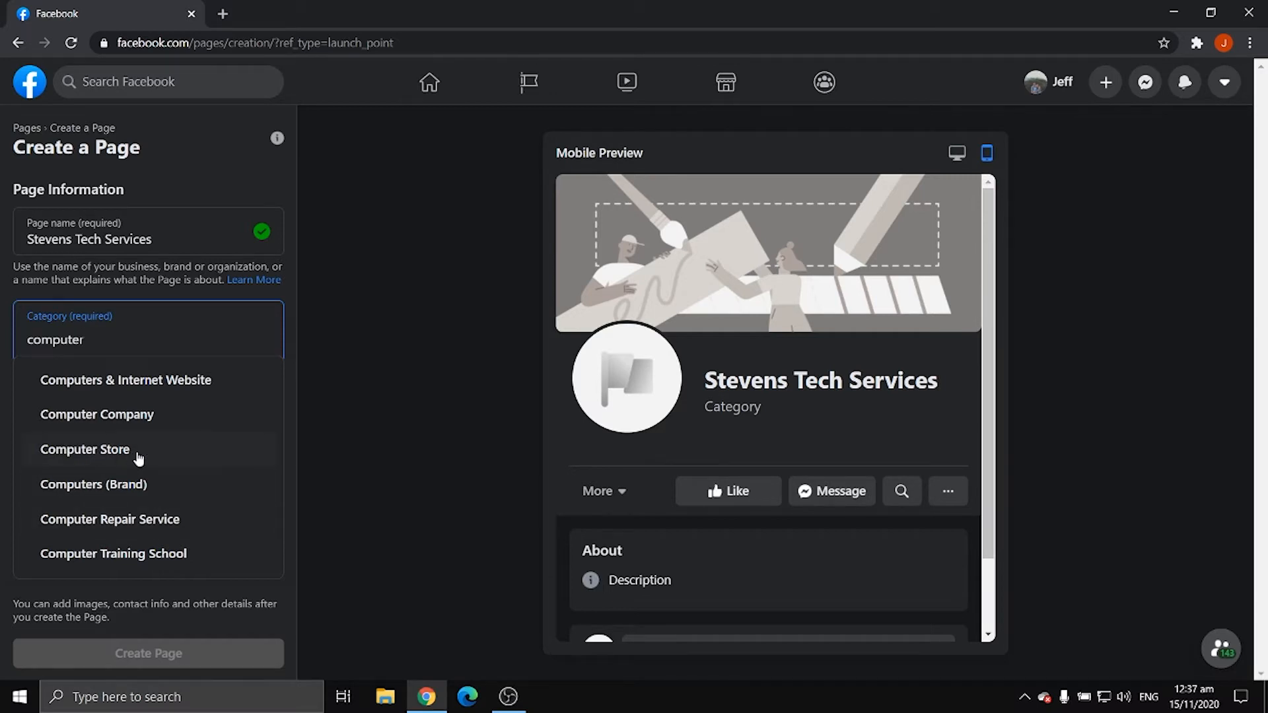
click(92, 454)
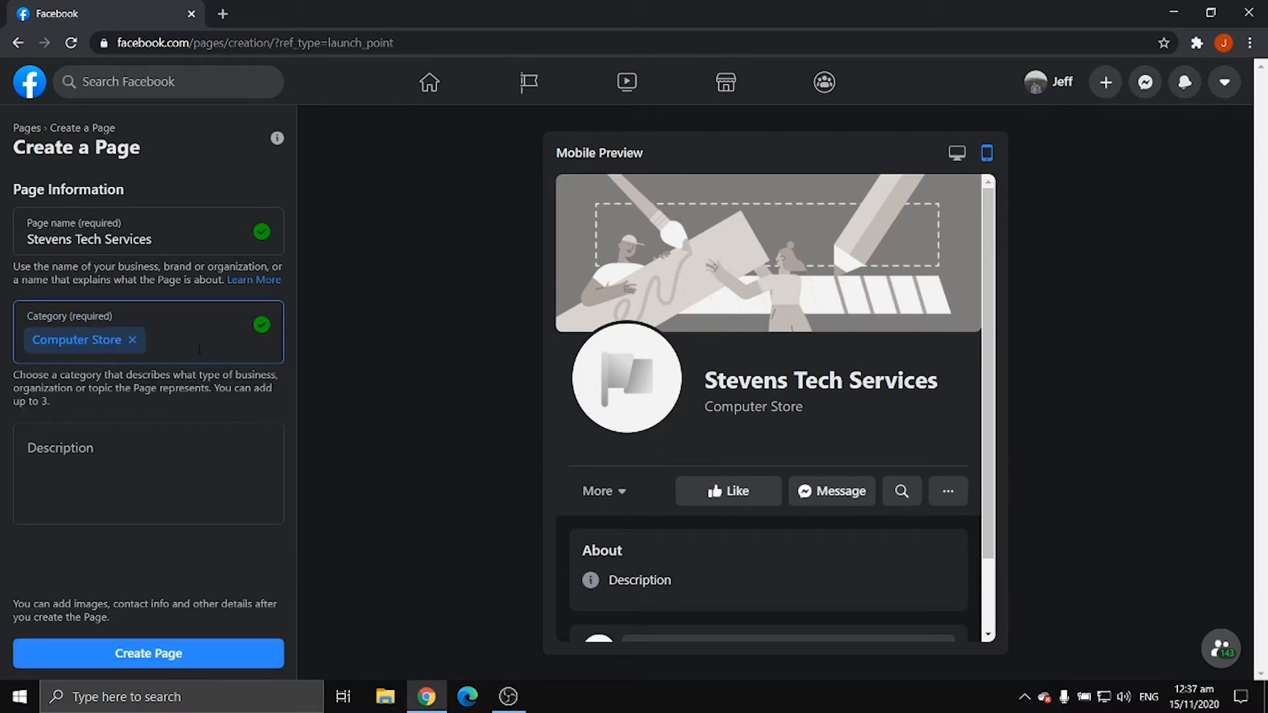
text(Compu)
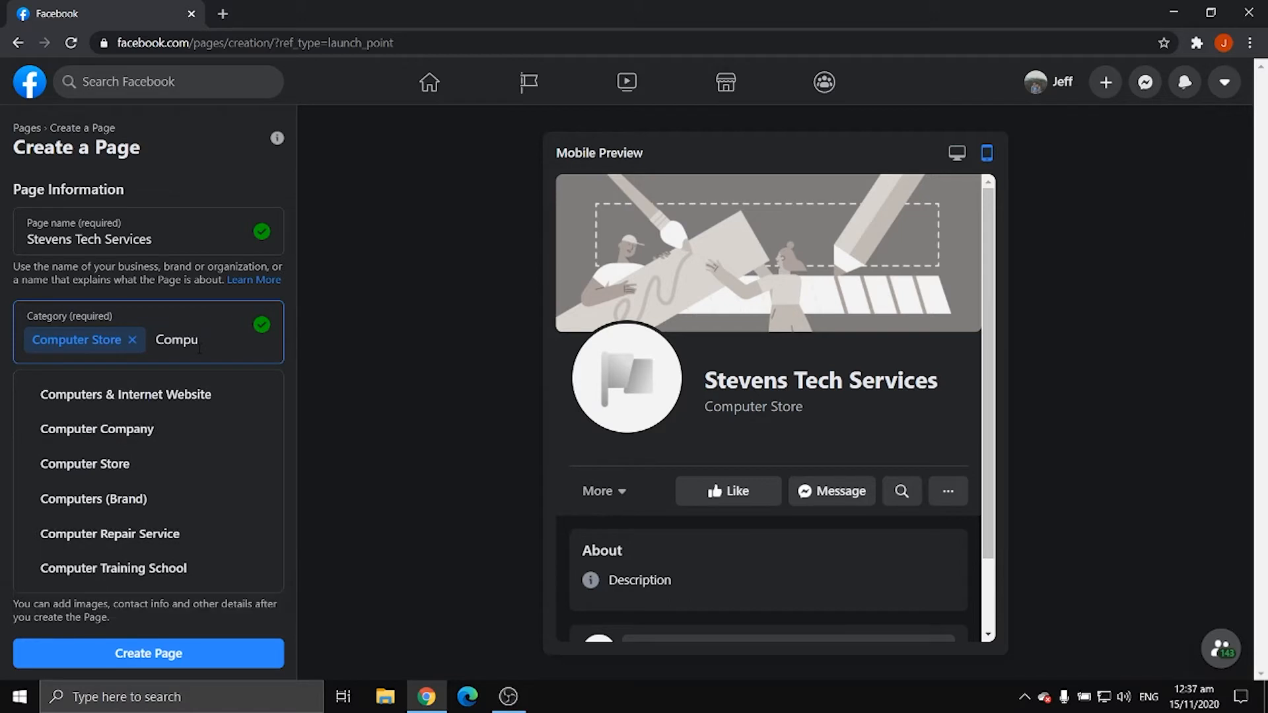
click(184, 535)
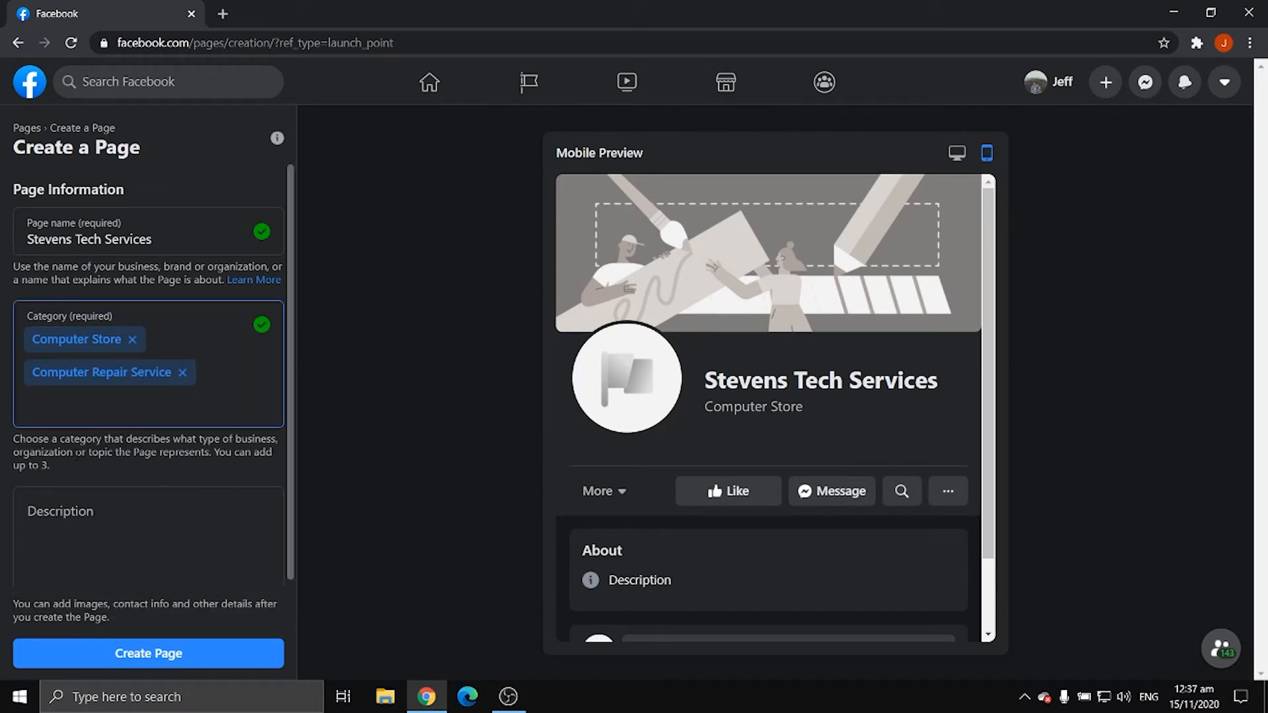
drag(41, 466, 64, 467)
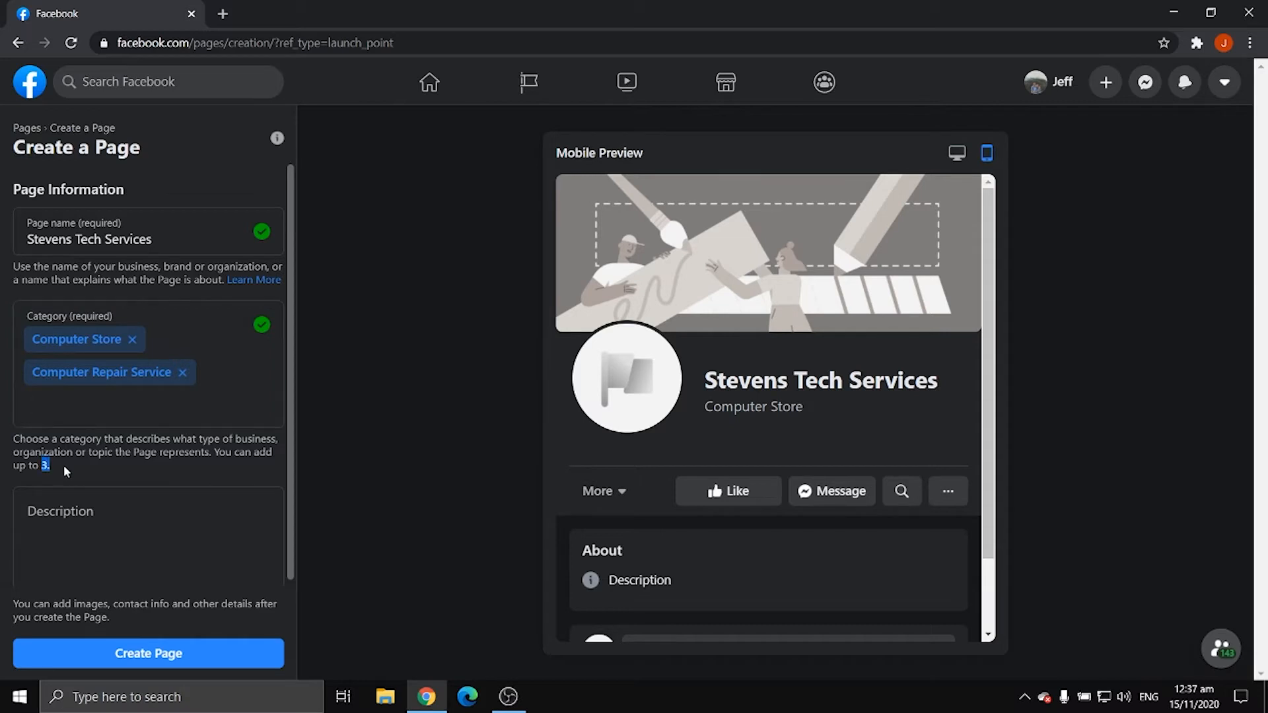
click(381, 411)
click(192, 350)
click(718, 410)
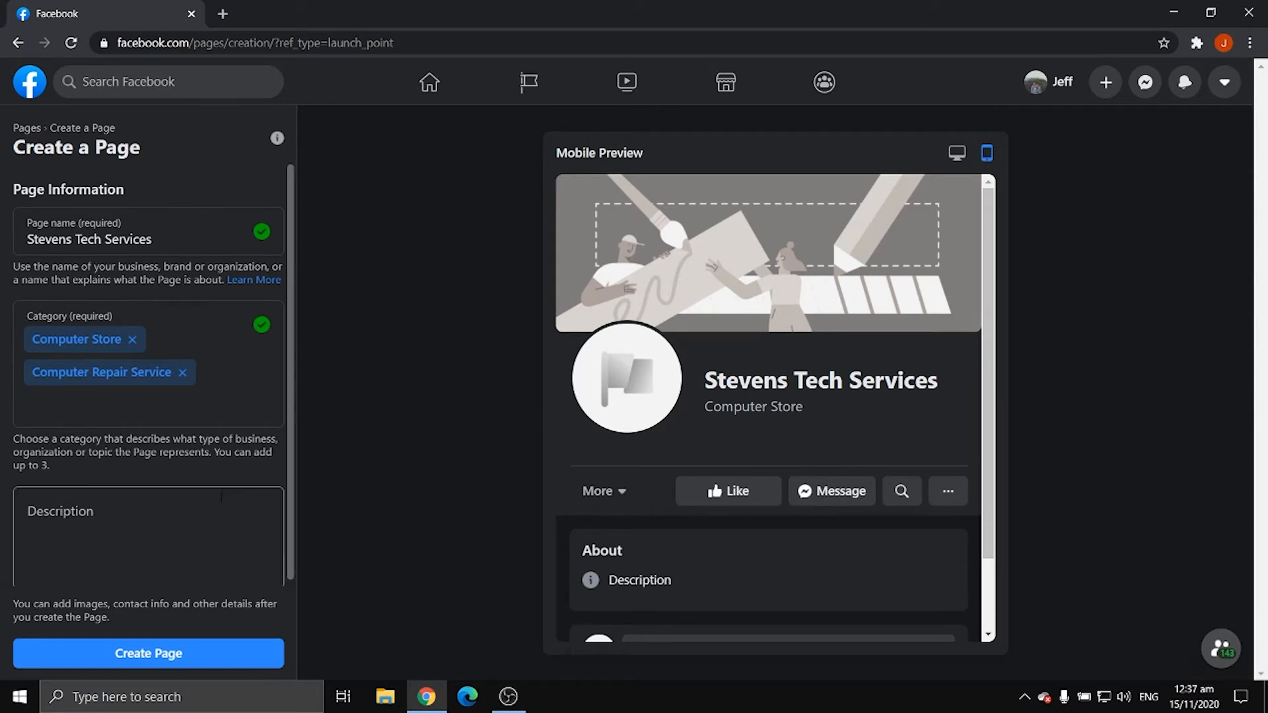
- Enter the description "Here in Stevens Tech Services we sell High quality computer parts and also give good services on fixing them."
scroll(291, 456, down, 1)
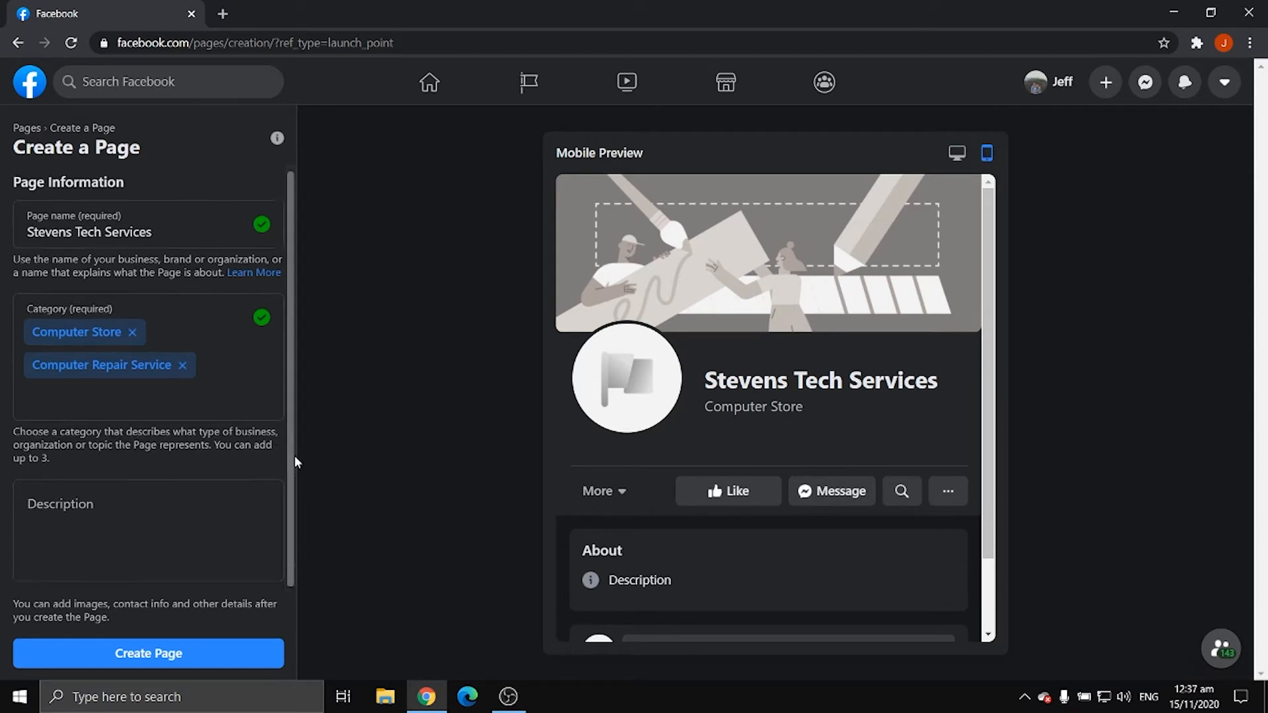
click(225, 510)
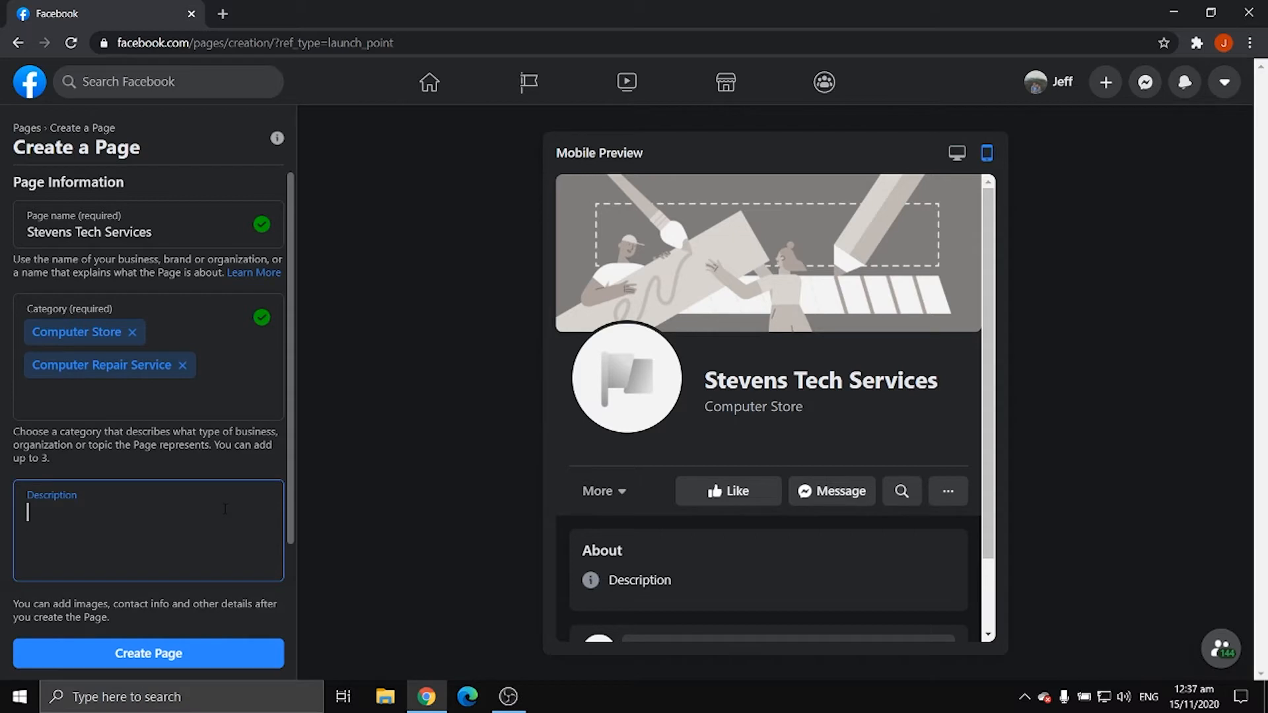
text(Here in Stev)
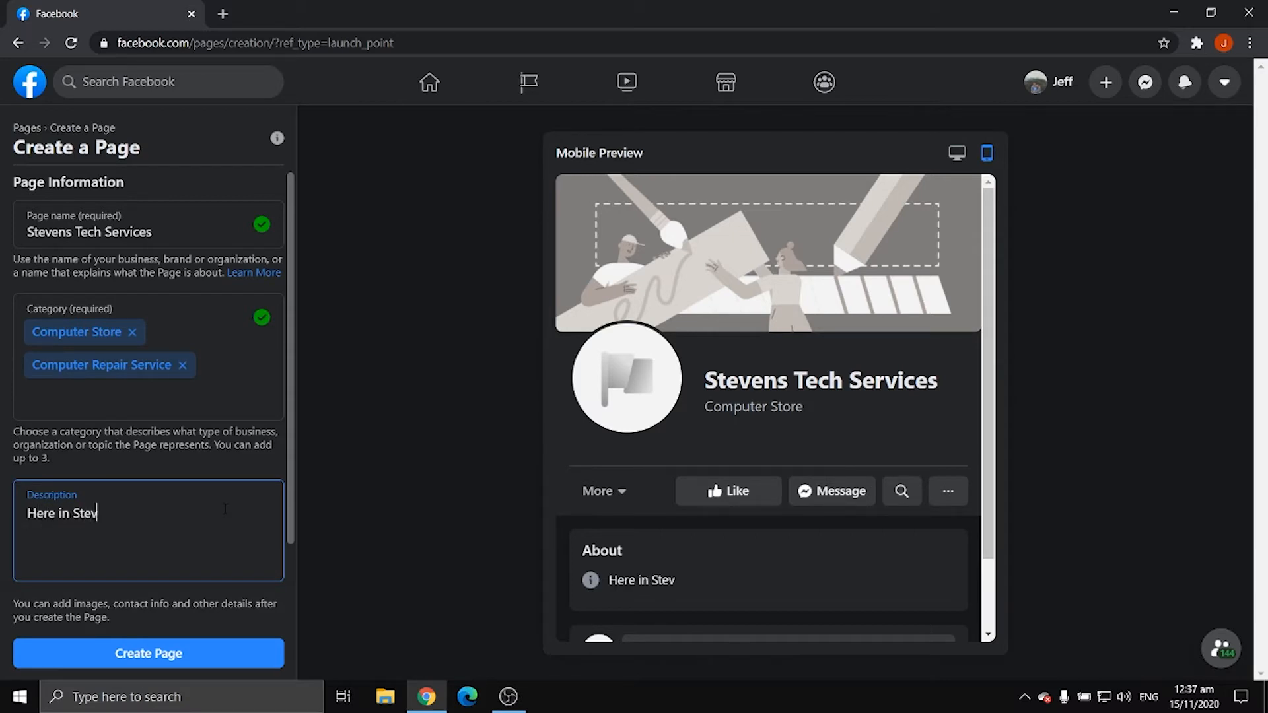
text(ens Tech Services)
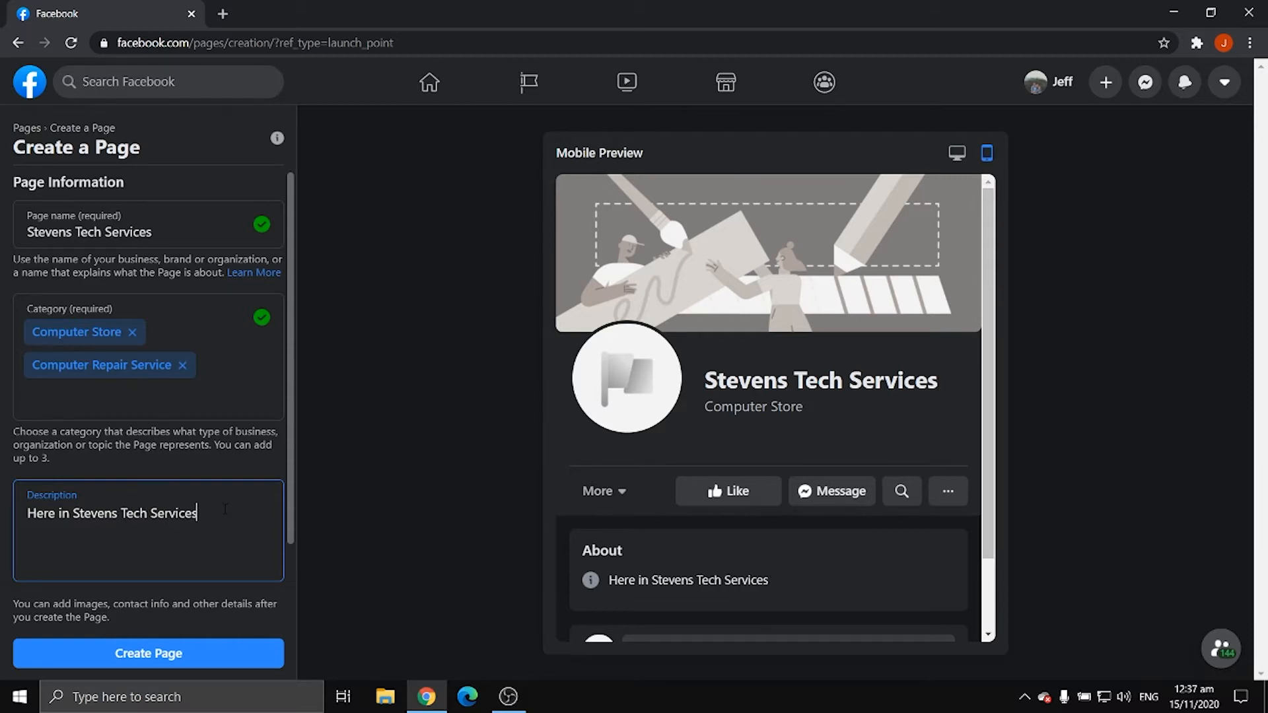
text( we sell High qualityt)
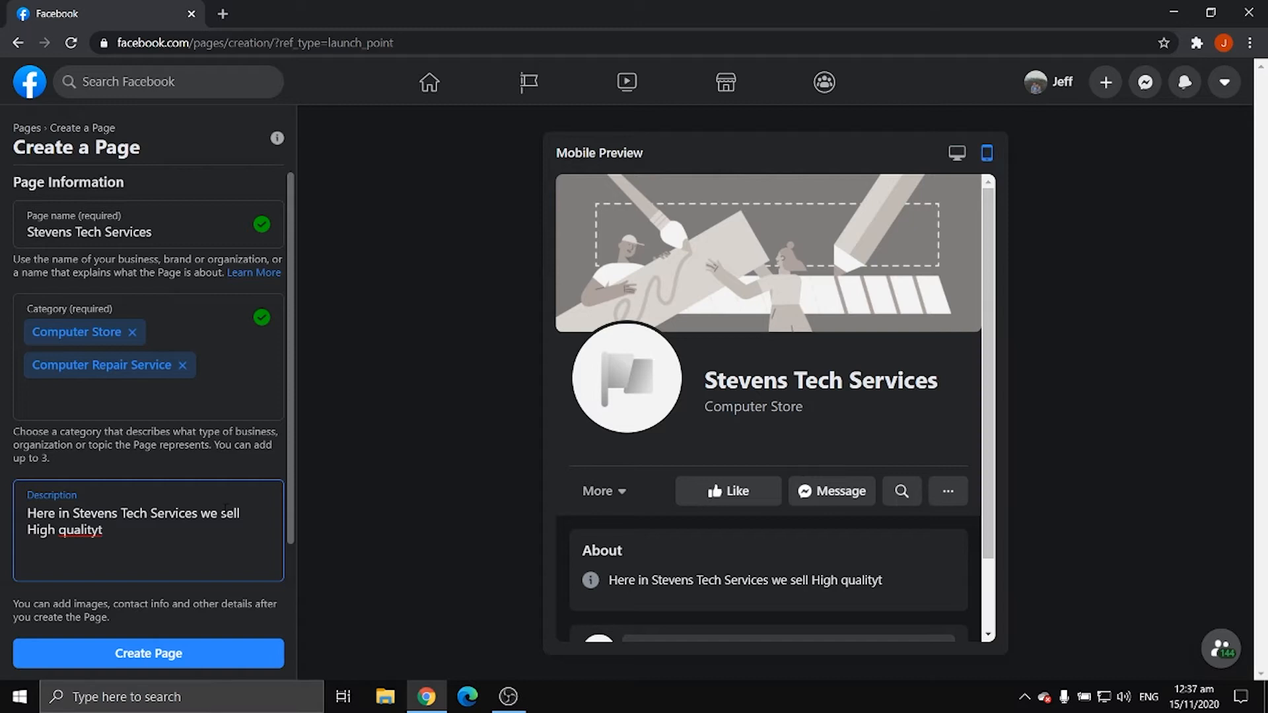
key(BackSpace)
text(computer parts and also give g)
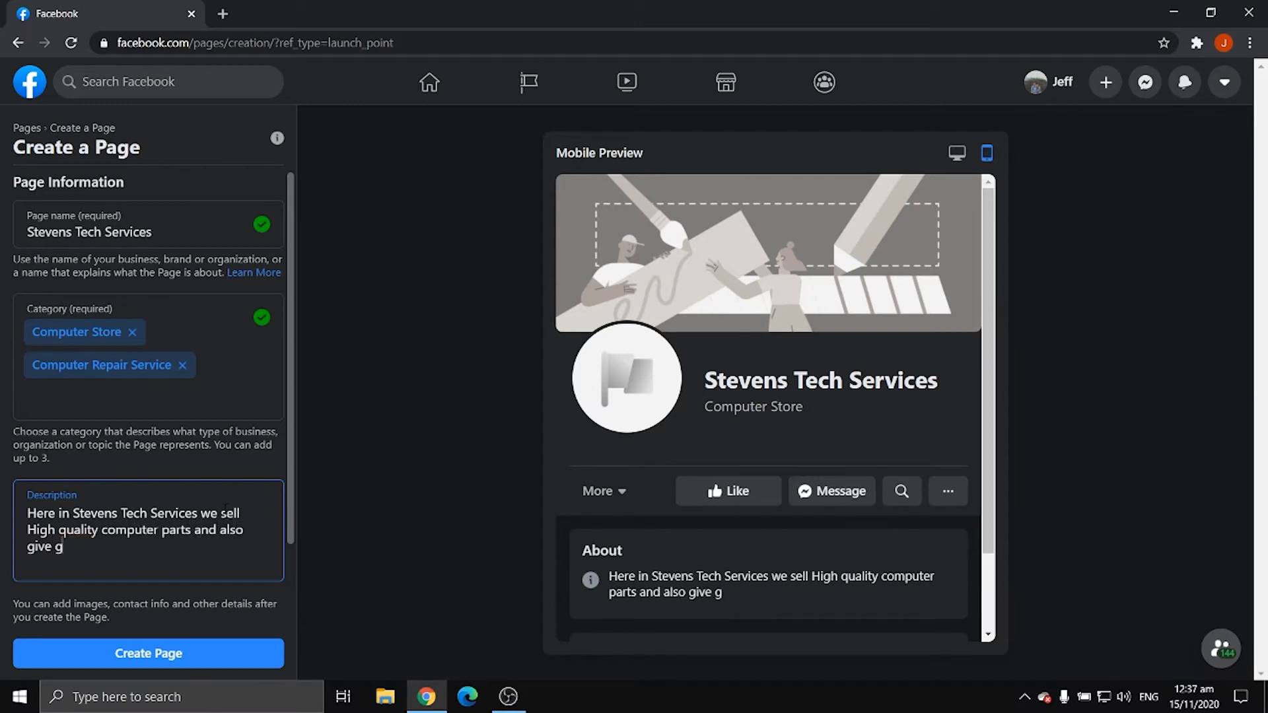
text(ood services on fixing them.)
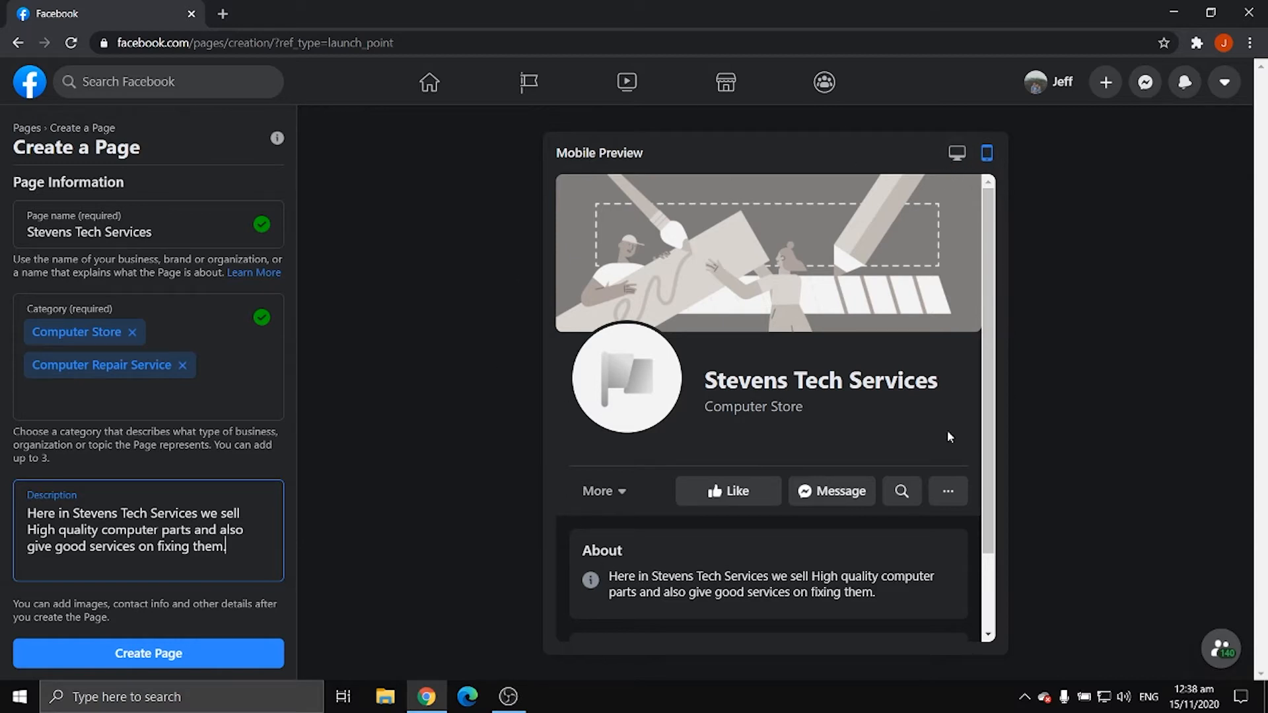
- Return to the desktop preview and create the page with the entered information
click(958, 154)
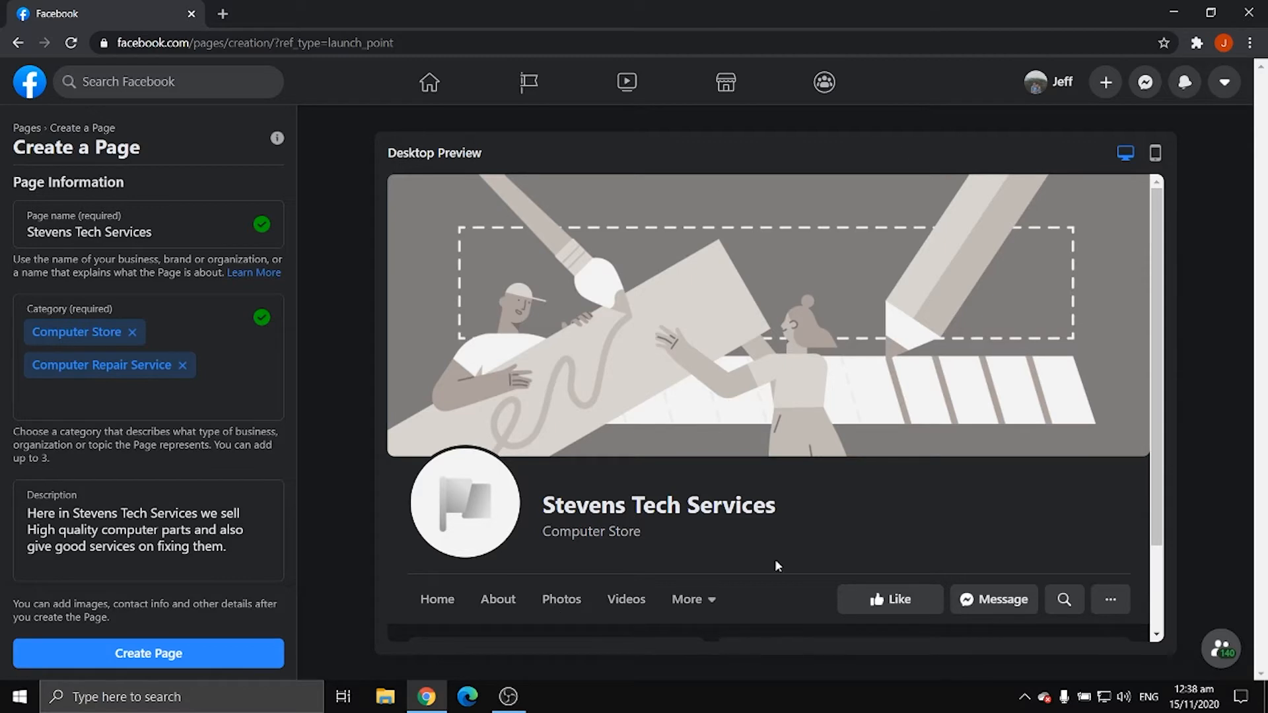
click(203, 658)
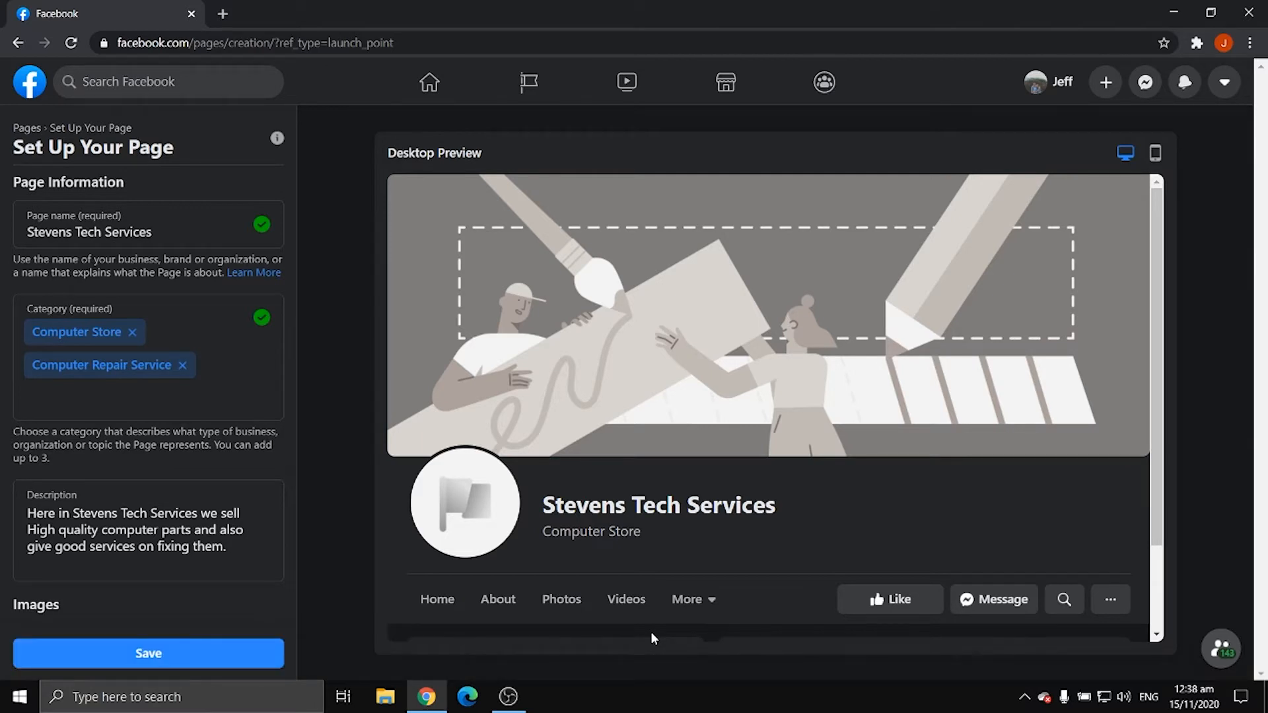
- Add a cartoon image as the profile picture and the Cover Photo file from Downloads as the cover photo
scroll(287, 588, down, 4)
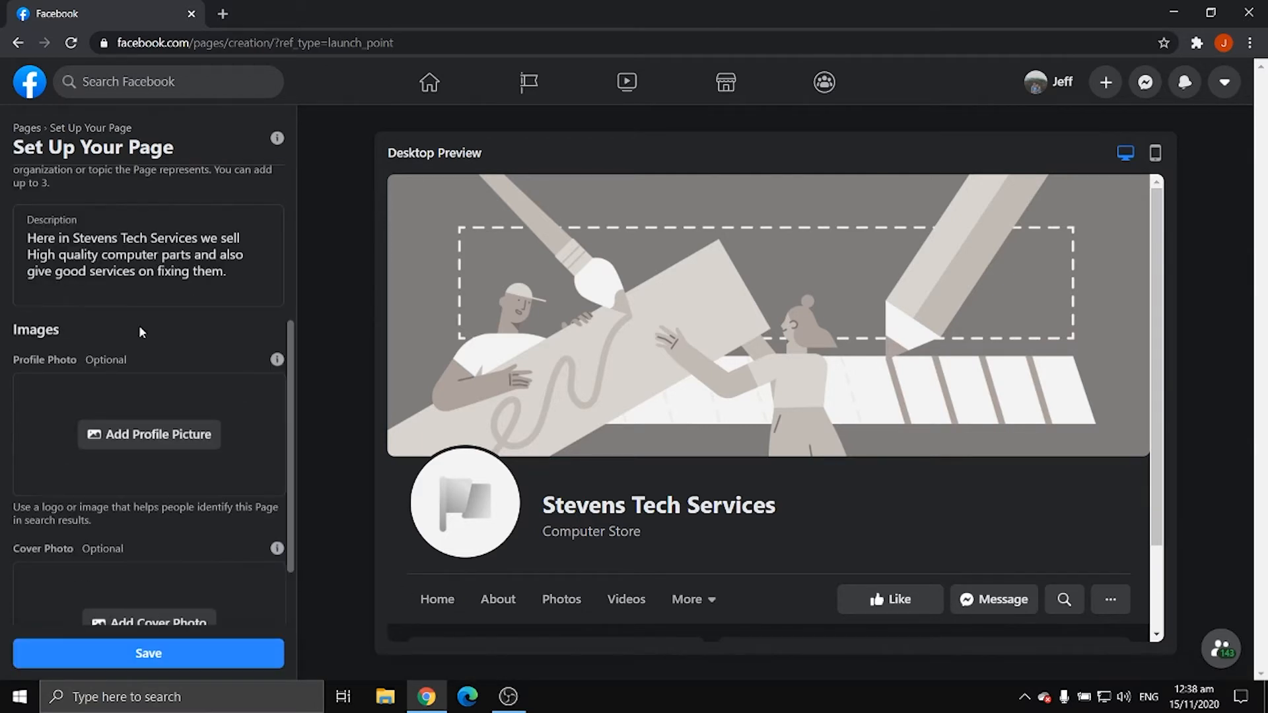
scroll(201, 459, down, 2)
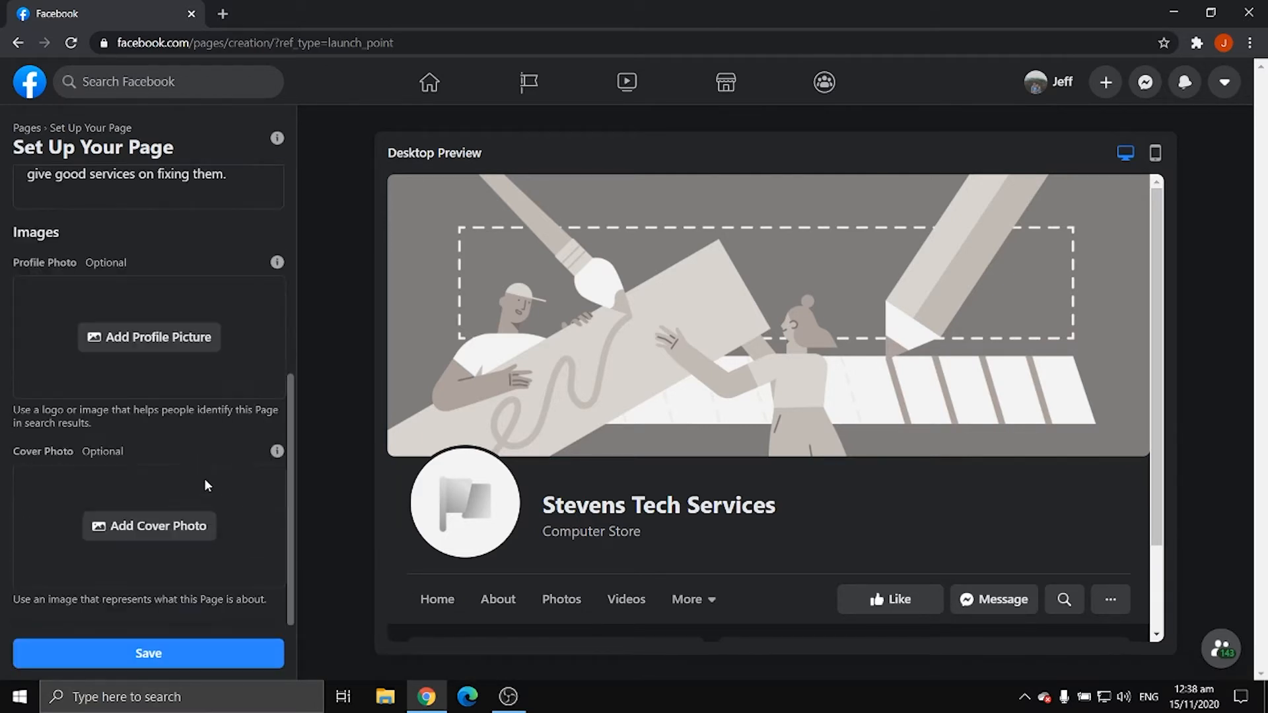
click(162, 352)
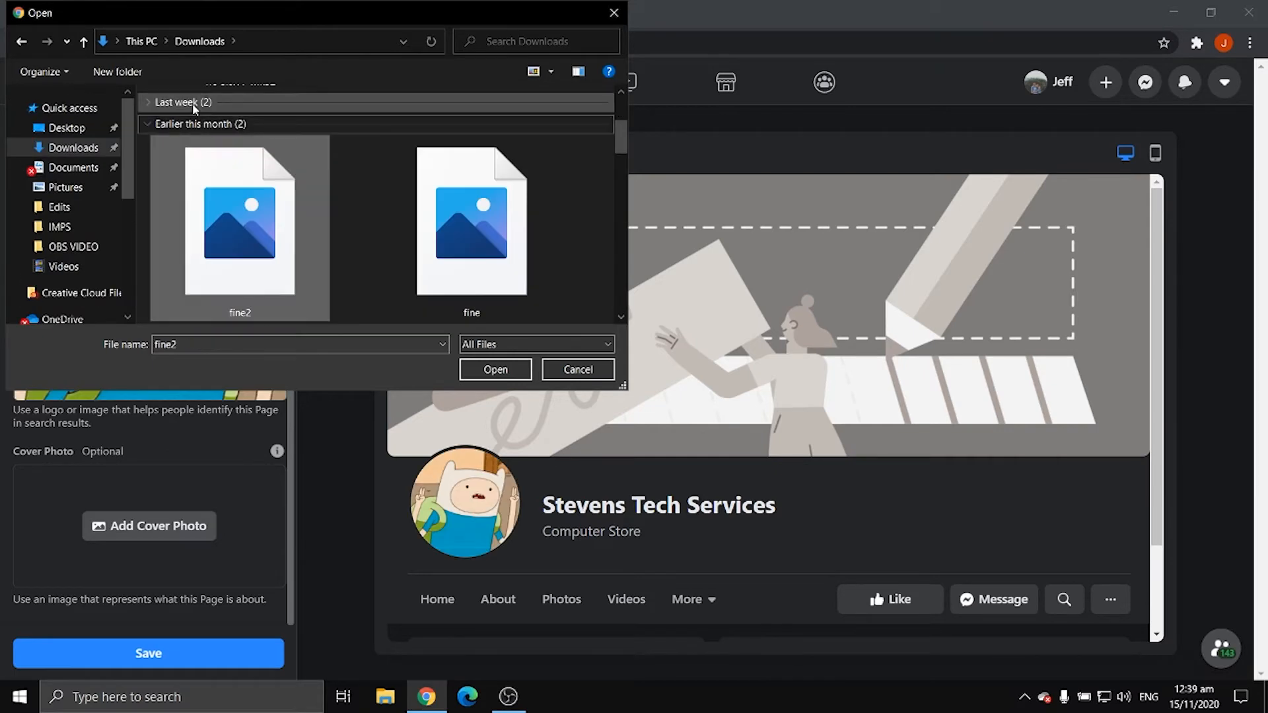
click(192, 103)
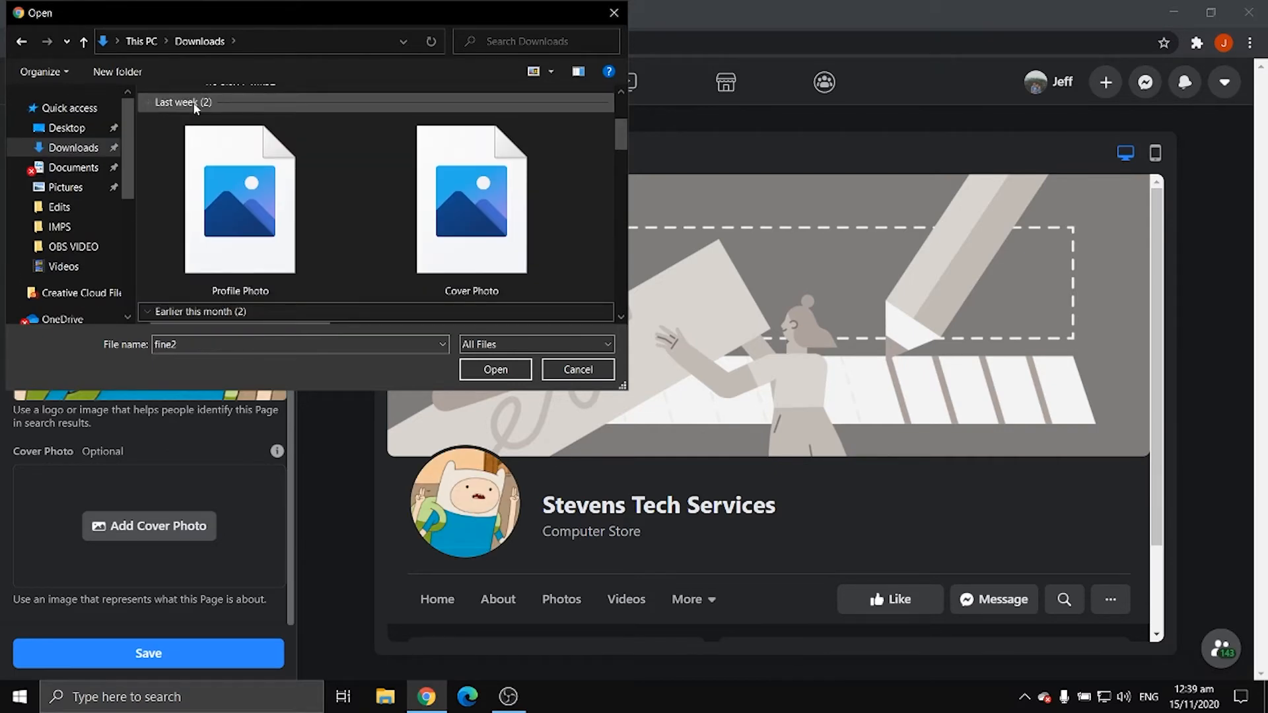
click(240, 198)
double_click(531, 213)
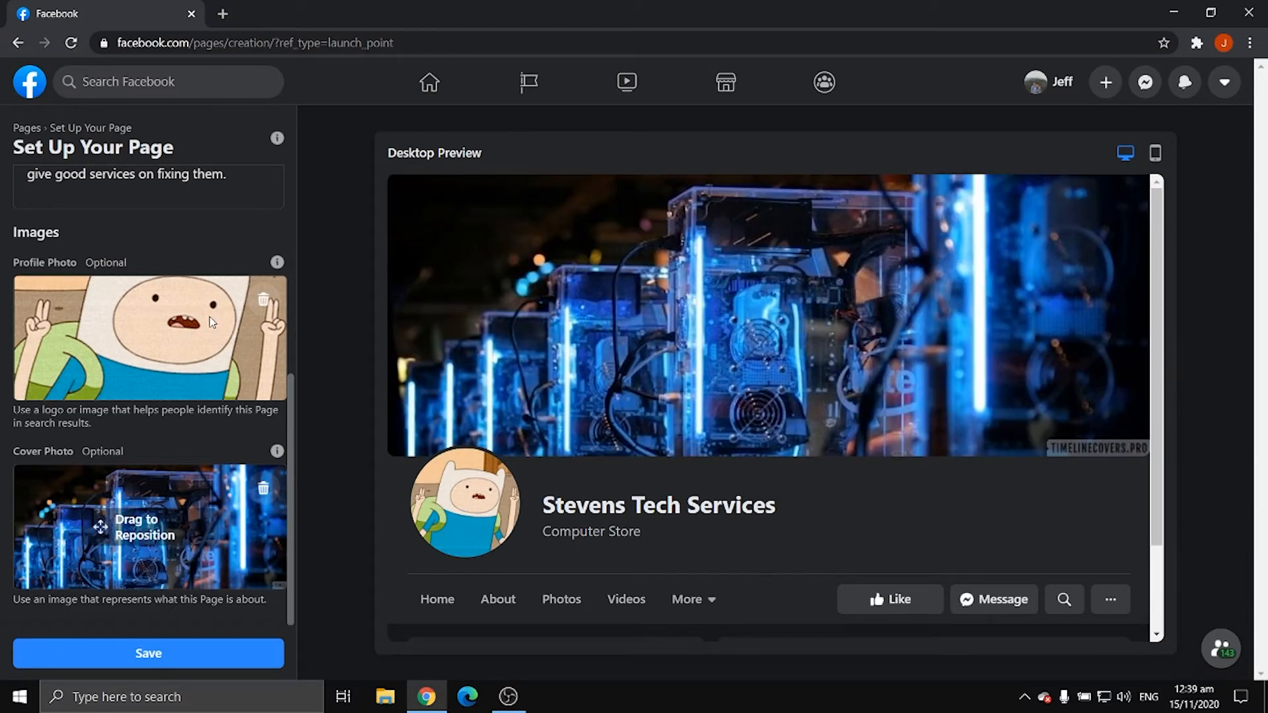
- Replace the profile picture with the Profile Photo image from Downloads
click(264, 302)
click(188, 337)
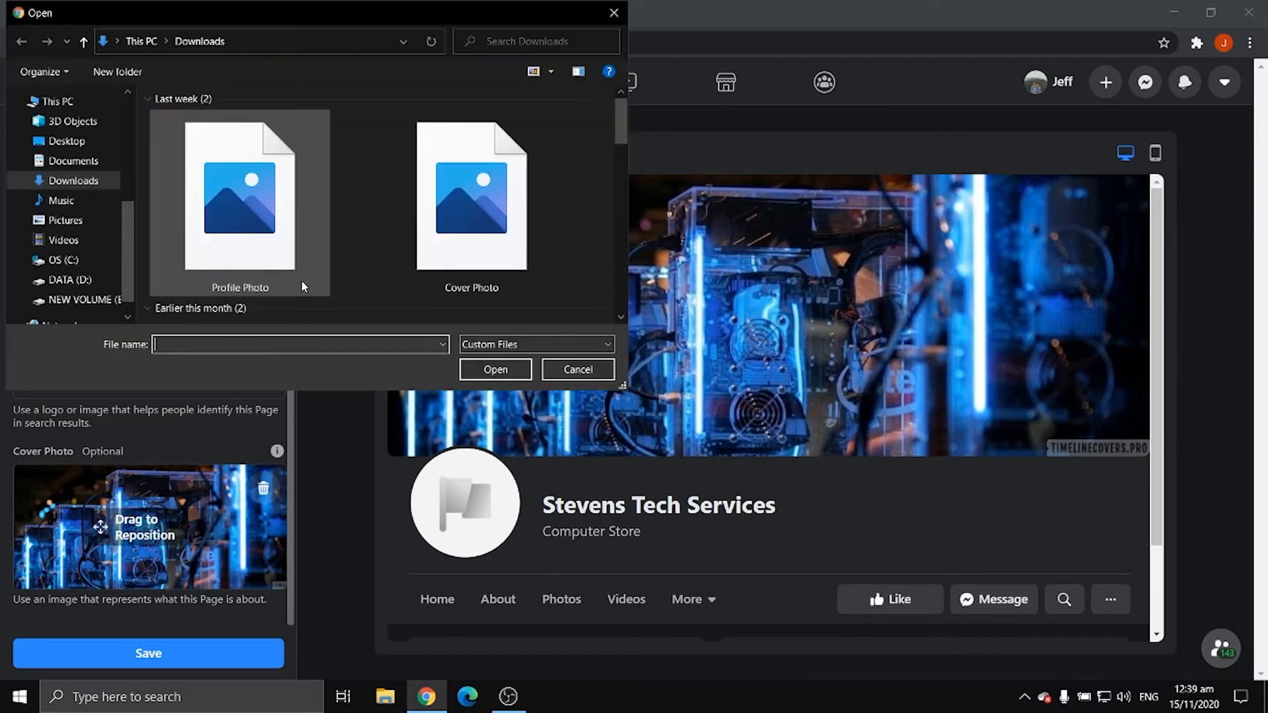
click(297, 200)
click(495, 369)
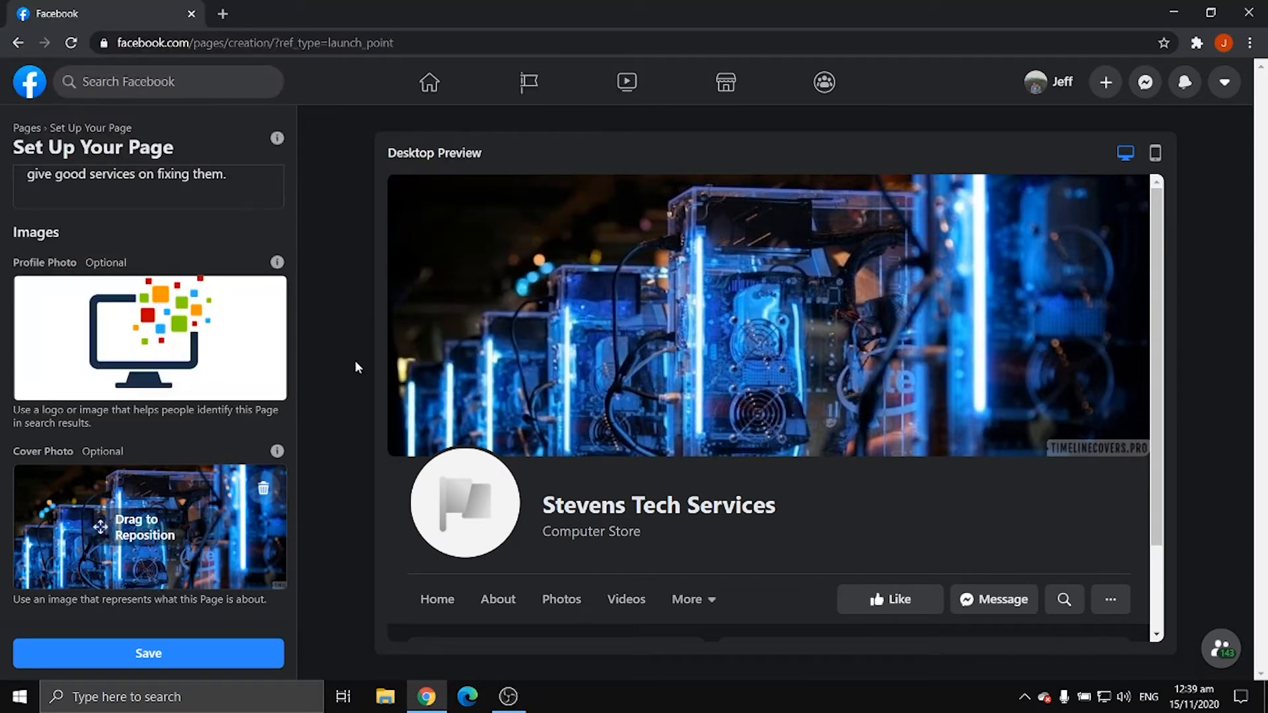
- Review the desktop preview and save the page setup with its profile and cover images
scroll(597, 354, down, 2)
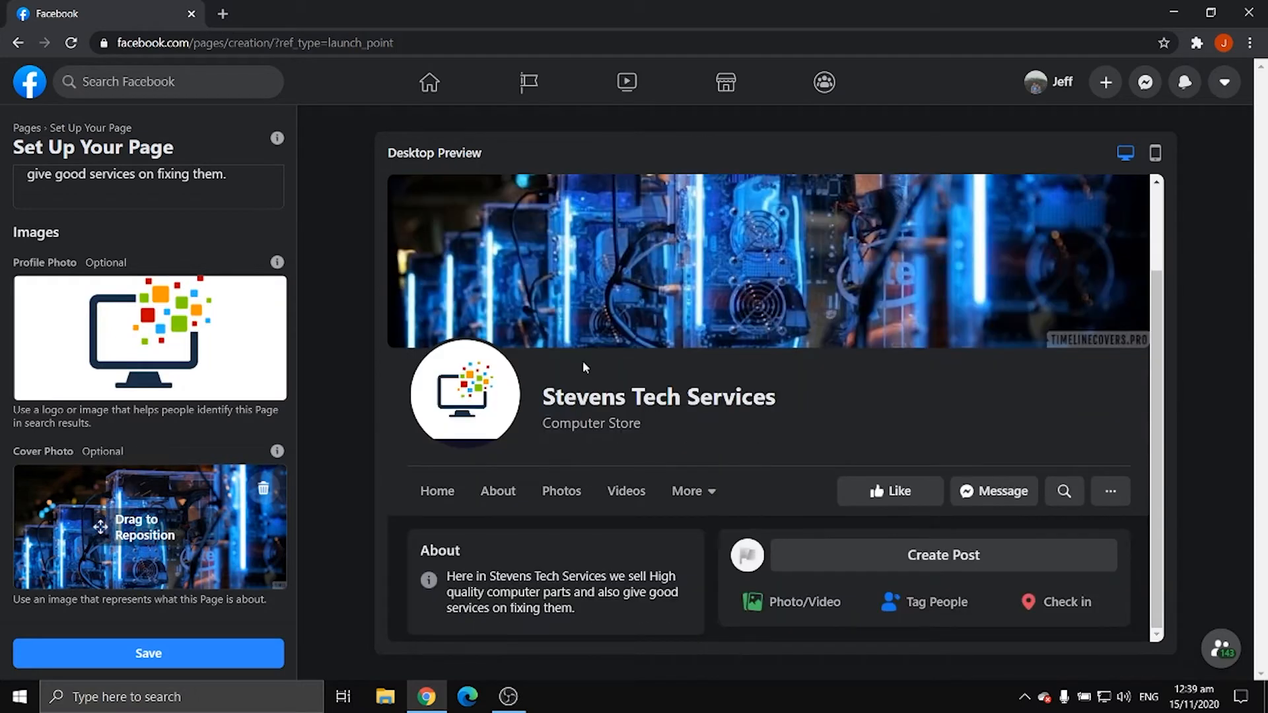
scroll(608, 357, up, 2)
scroll(632, 346, down, 2)
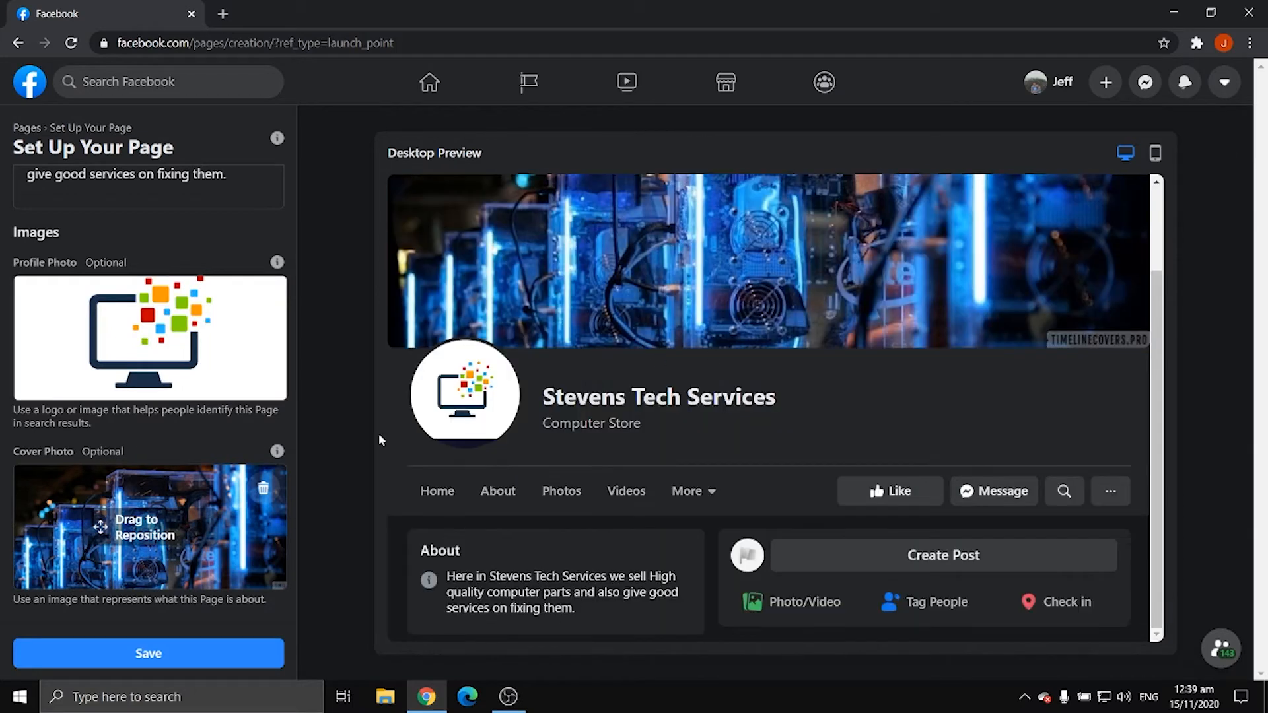
click(155, 648)
click(190, 650)
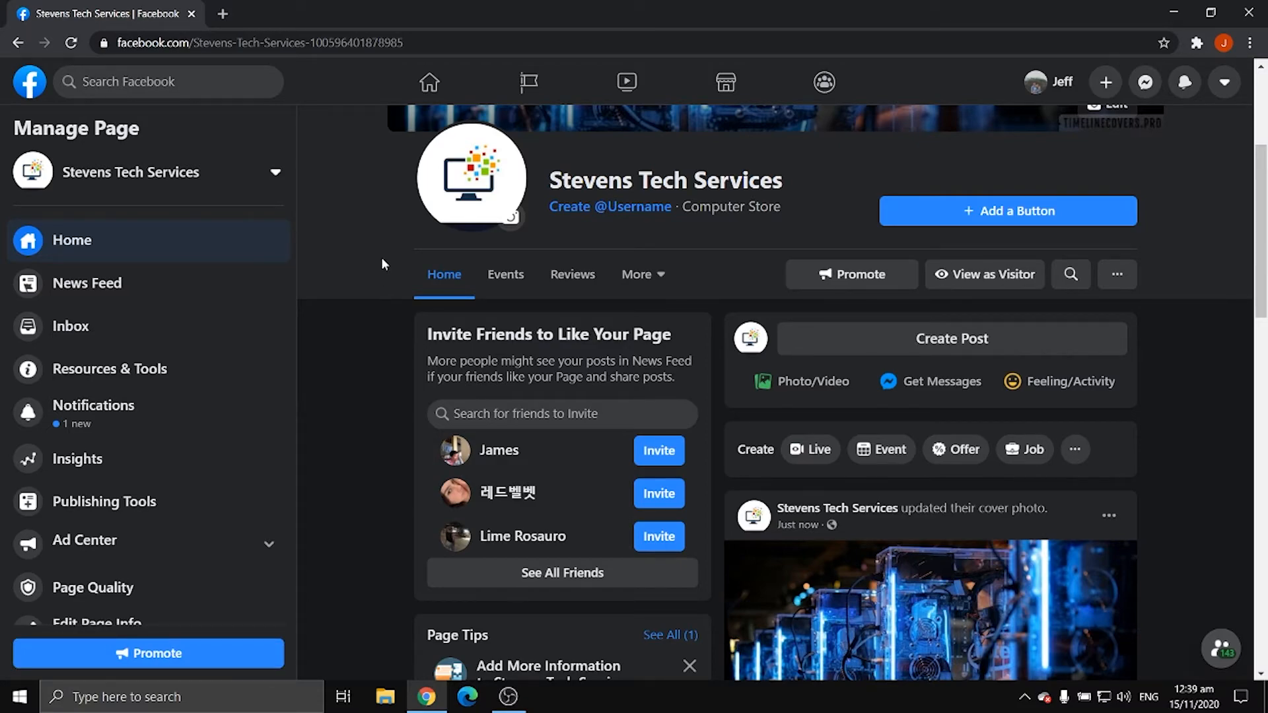
- Look over the new page and view its username creation form, leaving the username unset
scroll(384, 284, down, 10)
scroll(380, 297, up, 10)
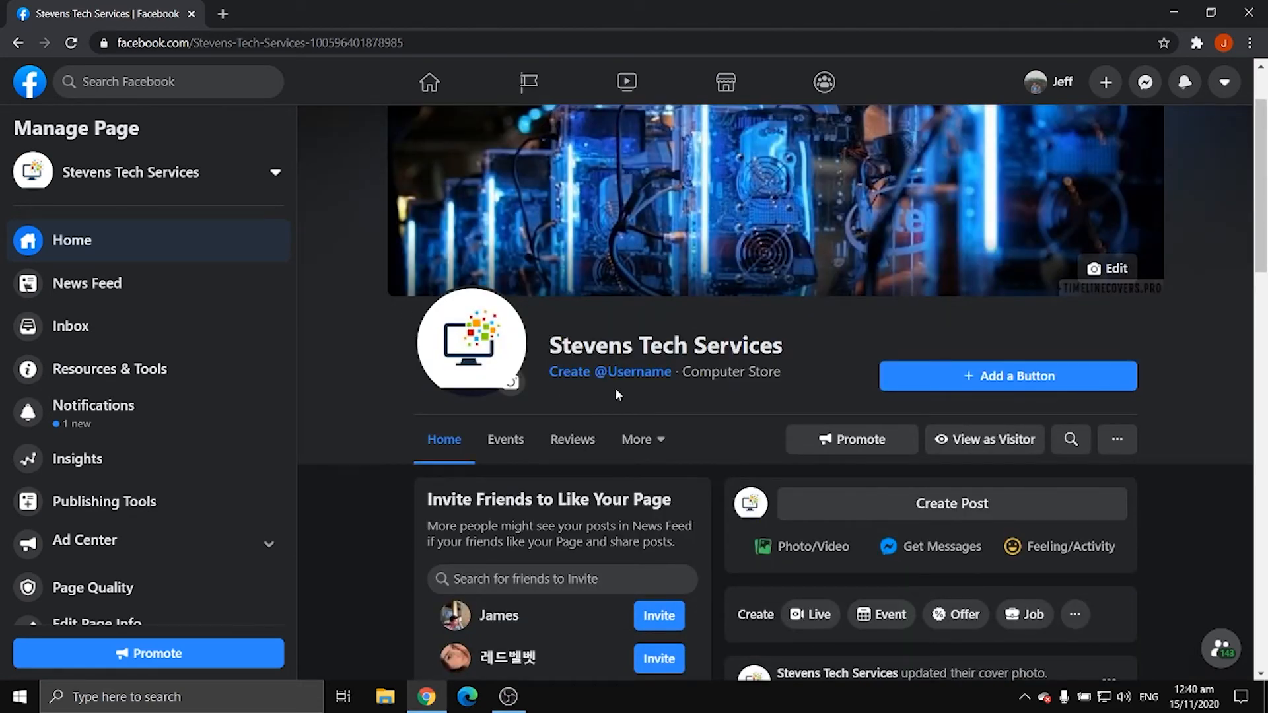
click(628, 372)
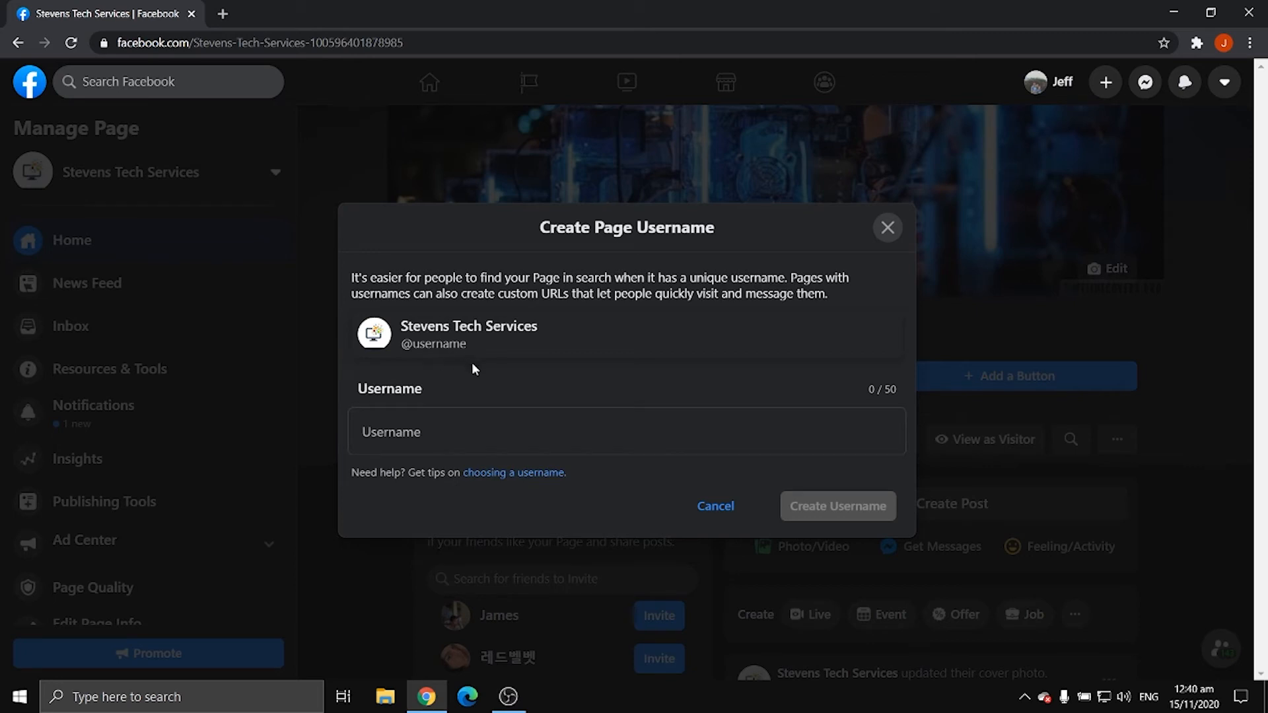
click(888, 228)
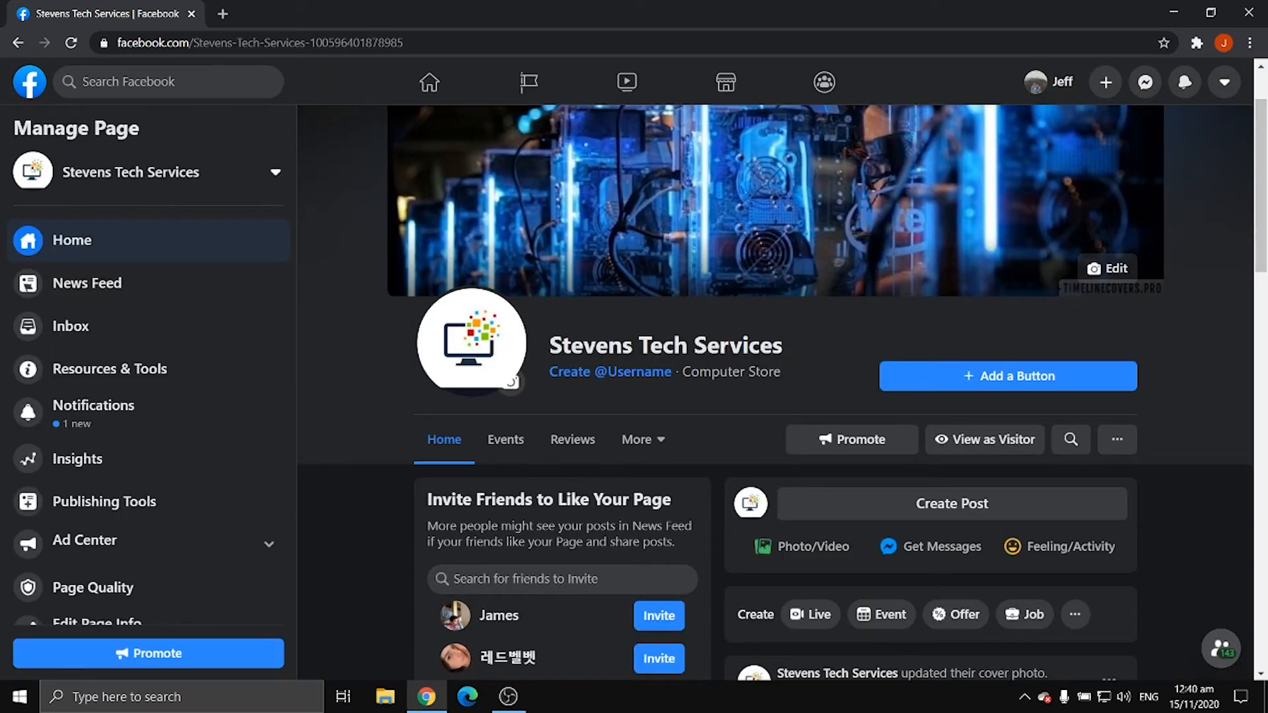
- View the full list for inviting friends to like the page, select all friends, and close it without sending invites
scroll(727, 370, down, 3)
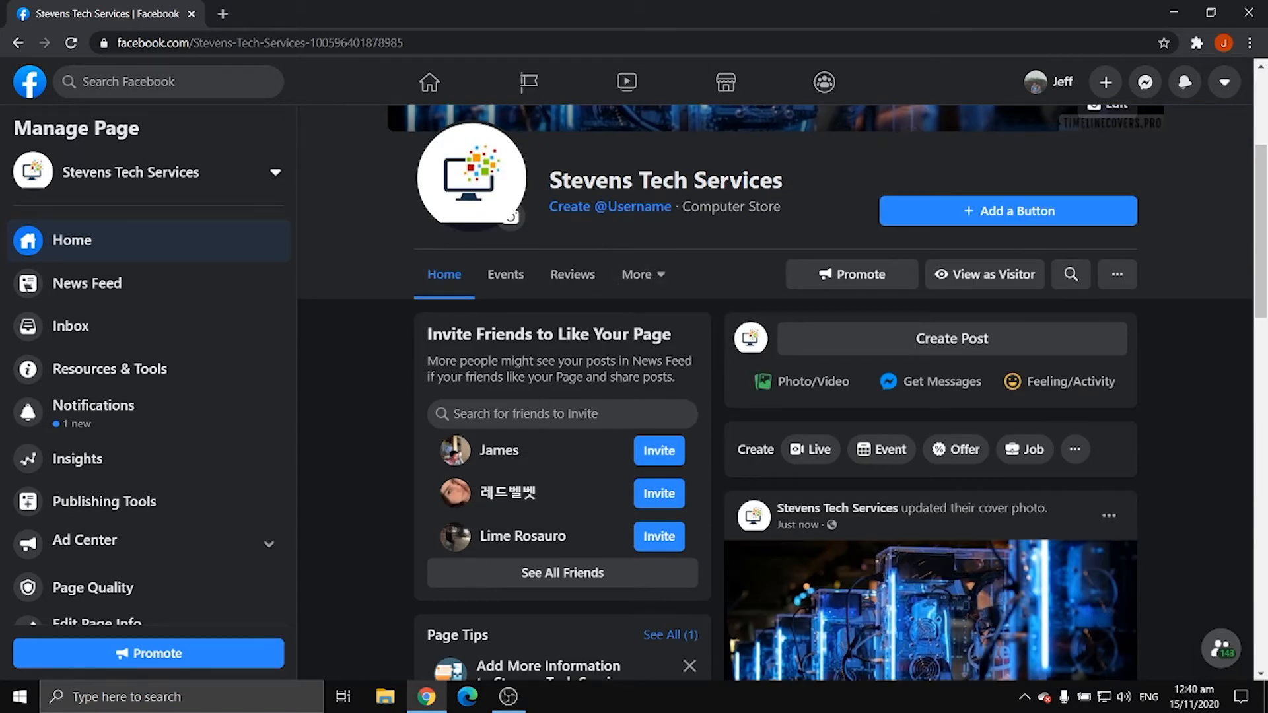
click(584, 572)
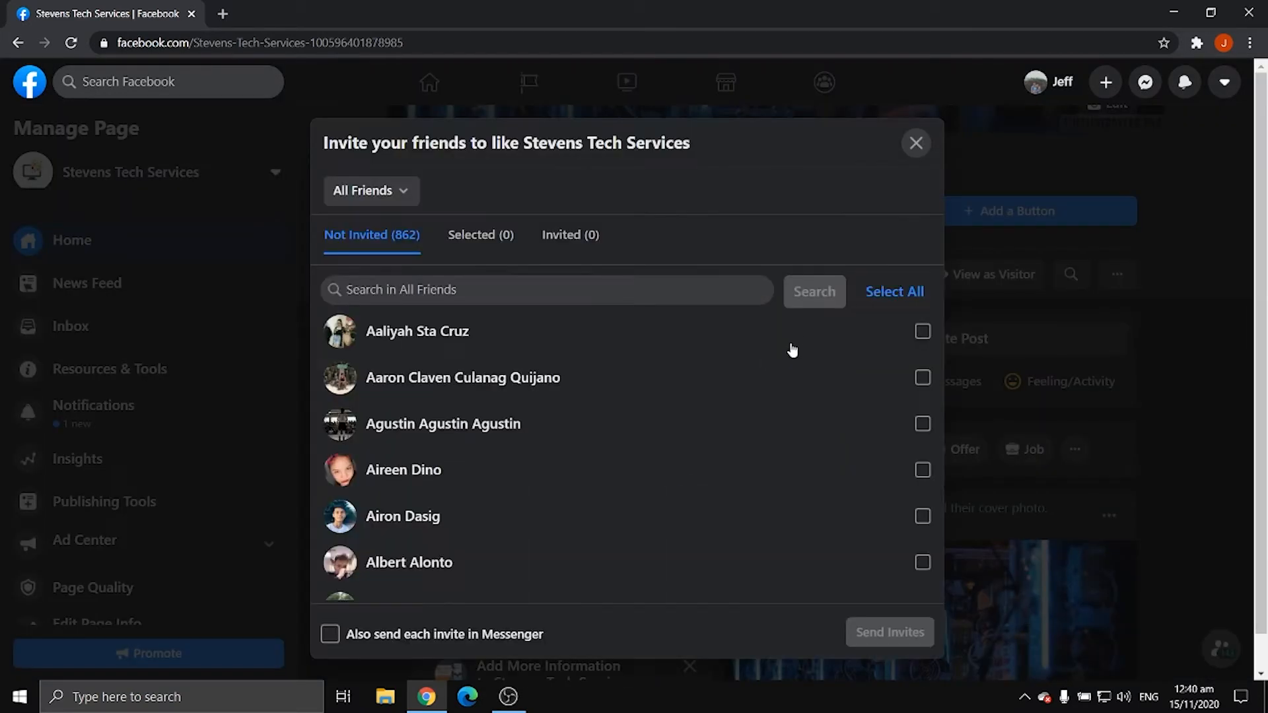
click(888, 293)
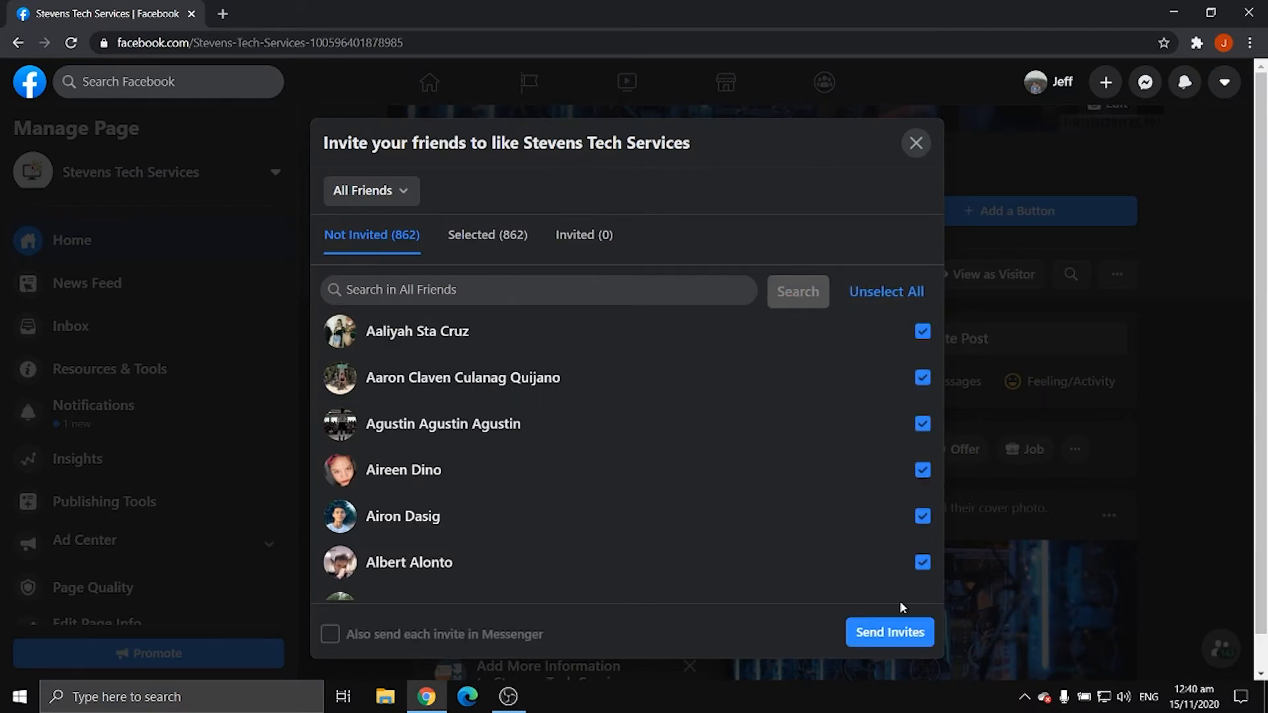
click(915, 145)
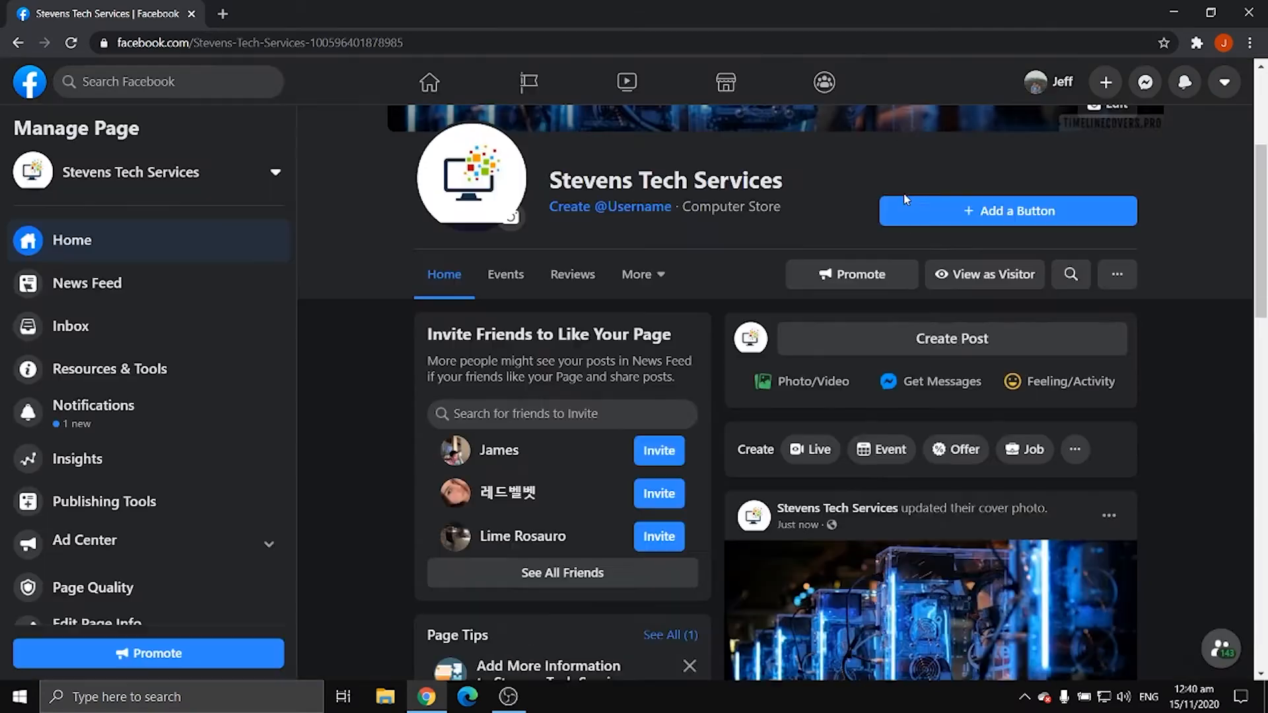
- Examine the full Page Insights summary for the page and return to the page home
scroll(751, 362, down, 3)
scroll(724, 344, down, 1)
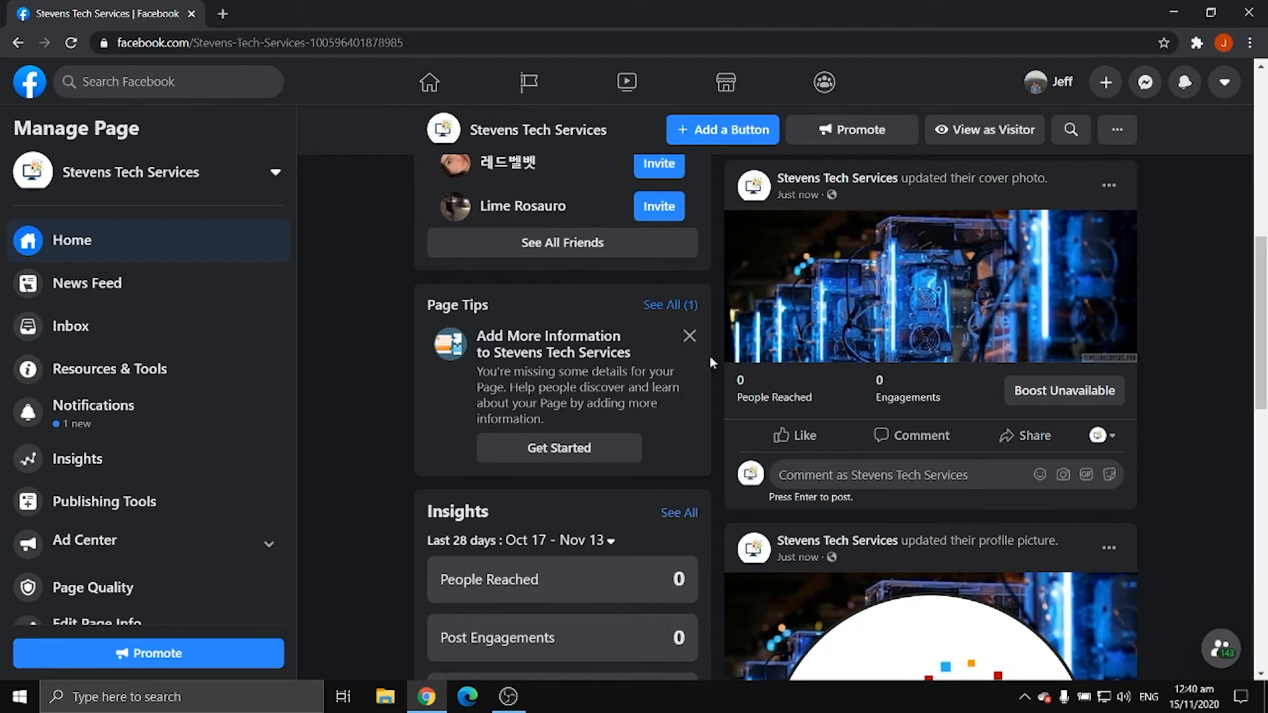
scroll(709, 356, down, 4)
scroll(710, 356, down, 1)
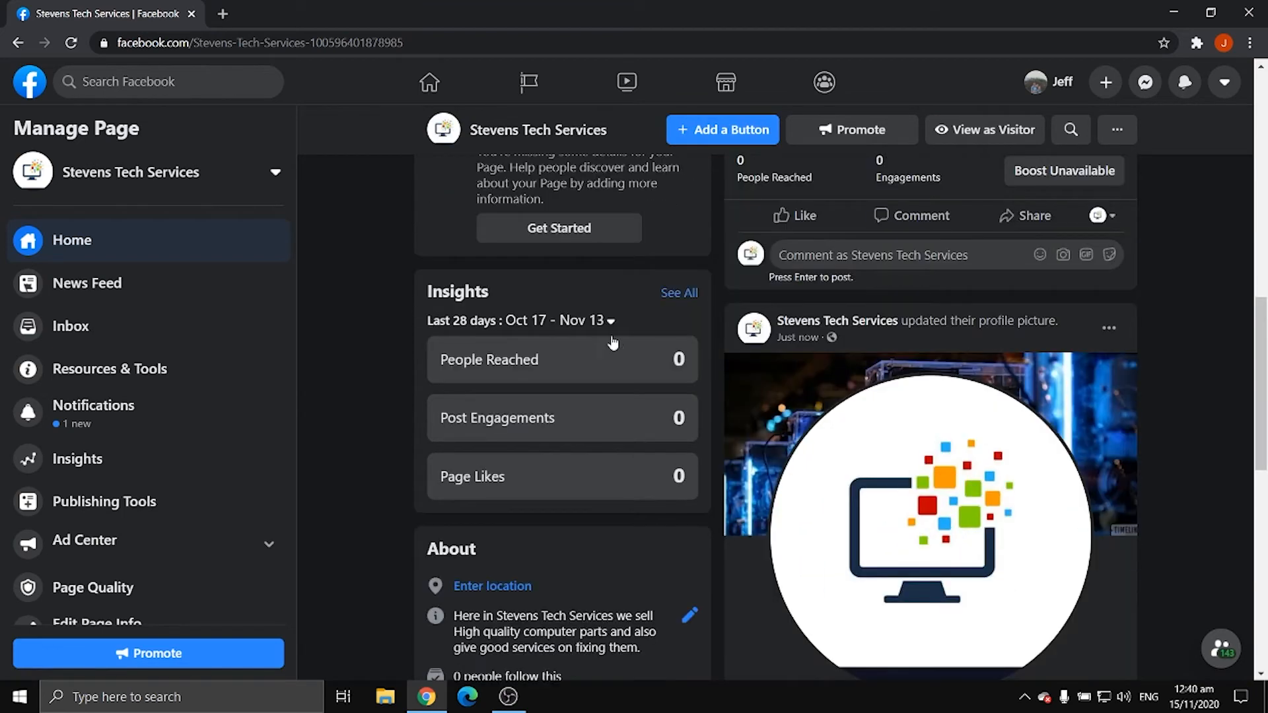
click(674, 297)
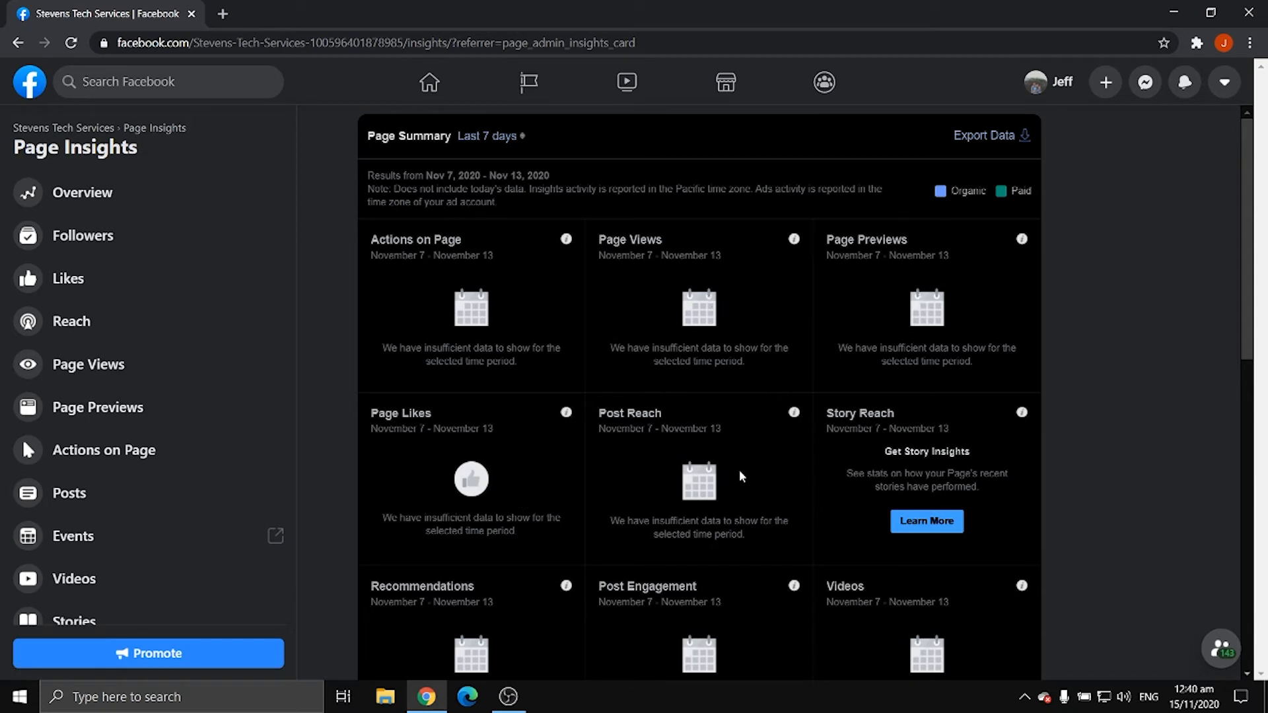
scroll(833, 450, down, 2)
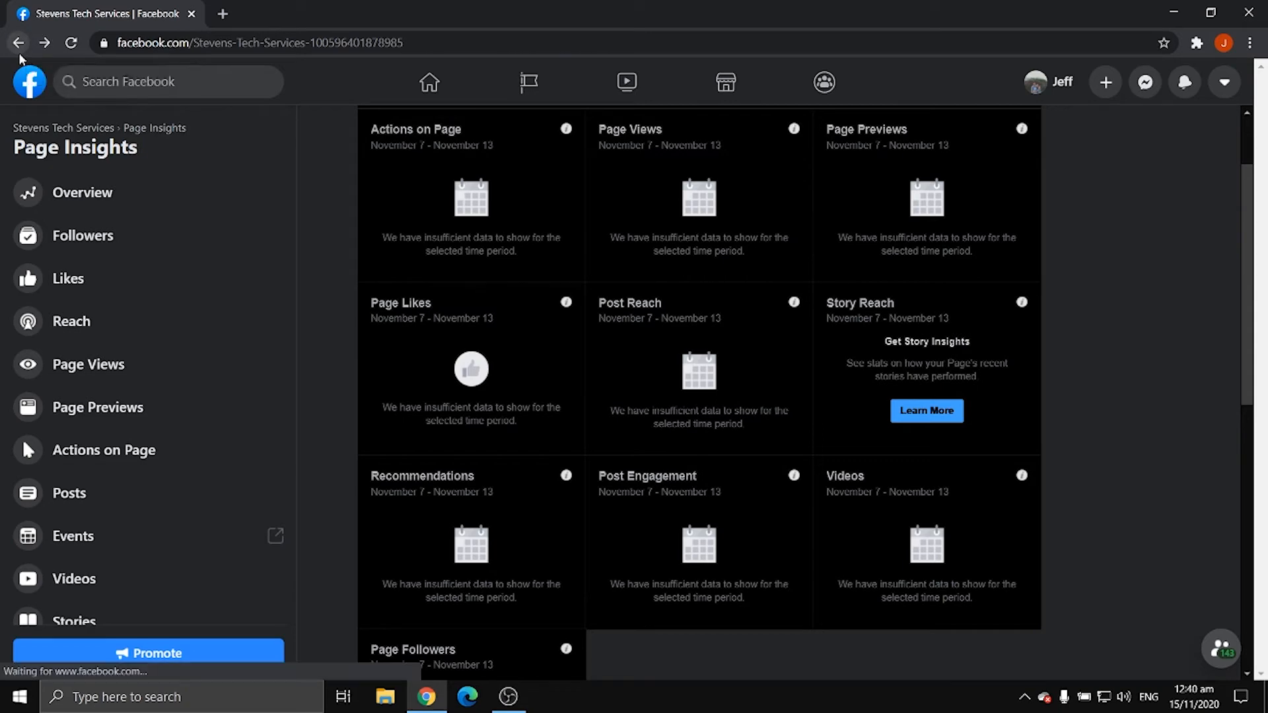
click(19, 54)
- Open the page info for editing and review its General and Contact fields
scroll(1025, 351, down, 8)
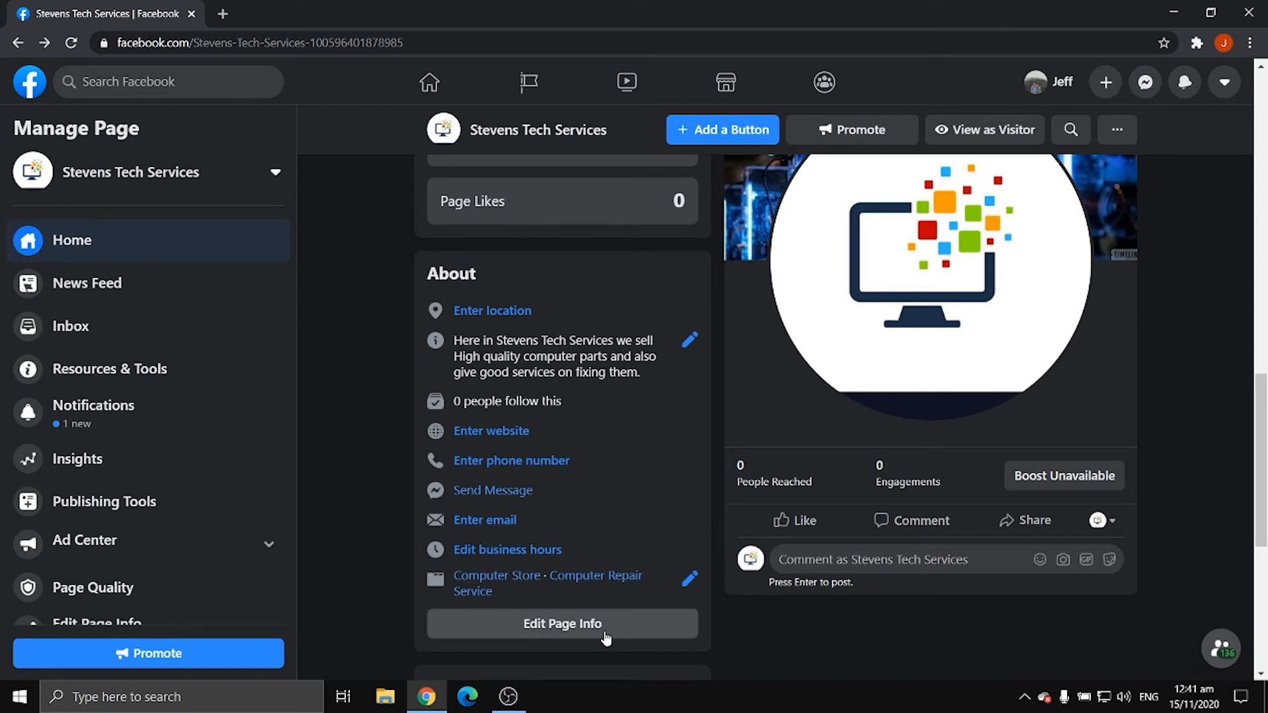
click(581, 626)
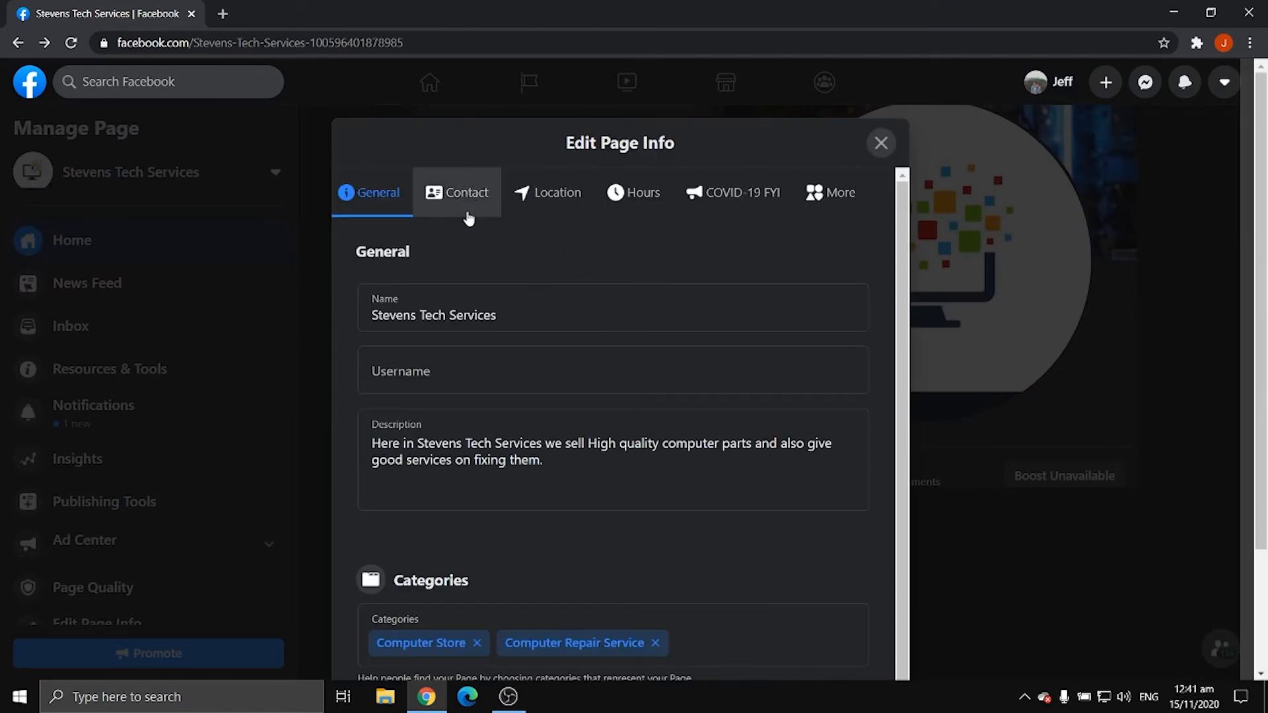
scroll(480, 374, down, 2)
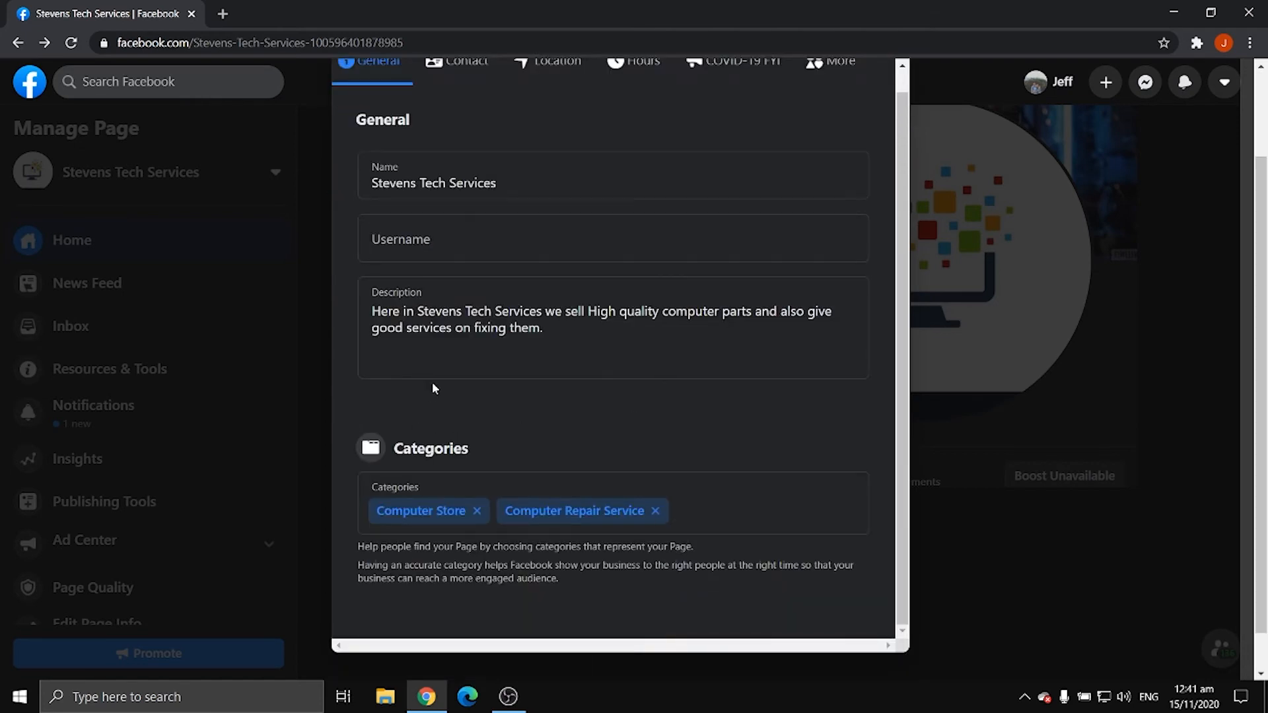
scroll(565, 399, up, 2)
click(464, 206)
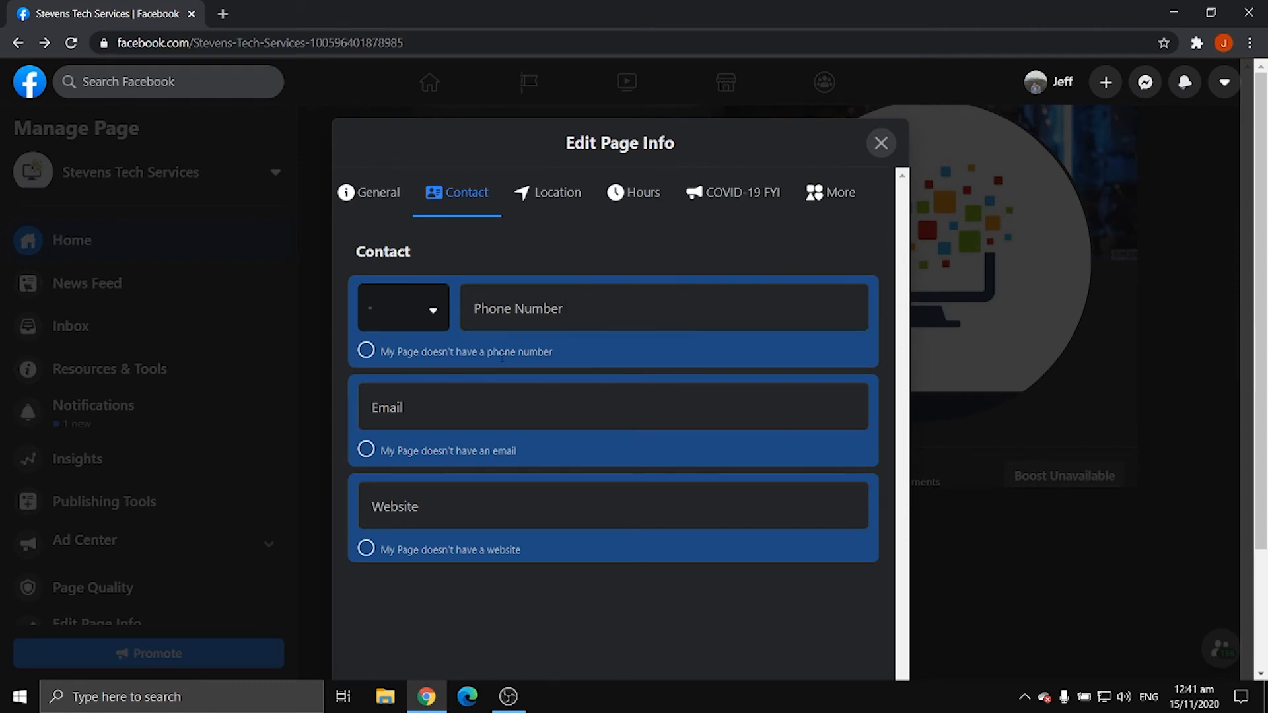
scroll(418, 357, down, 1)
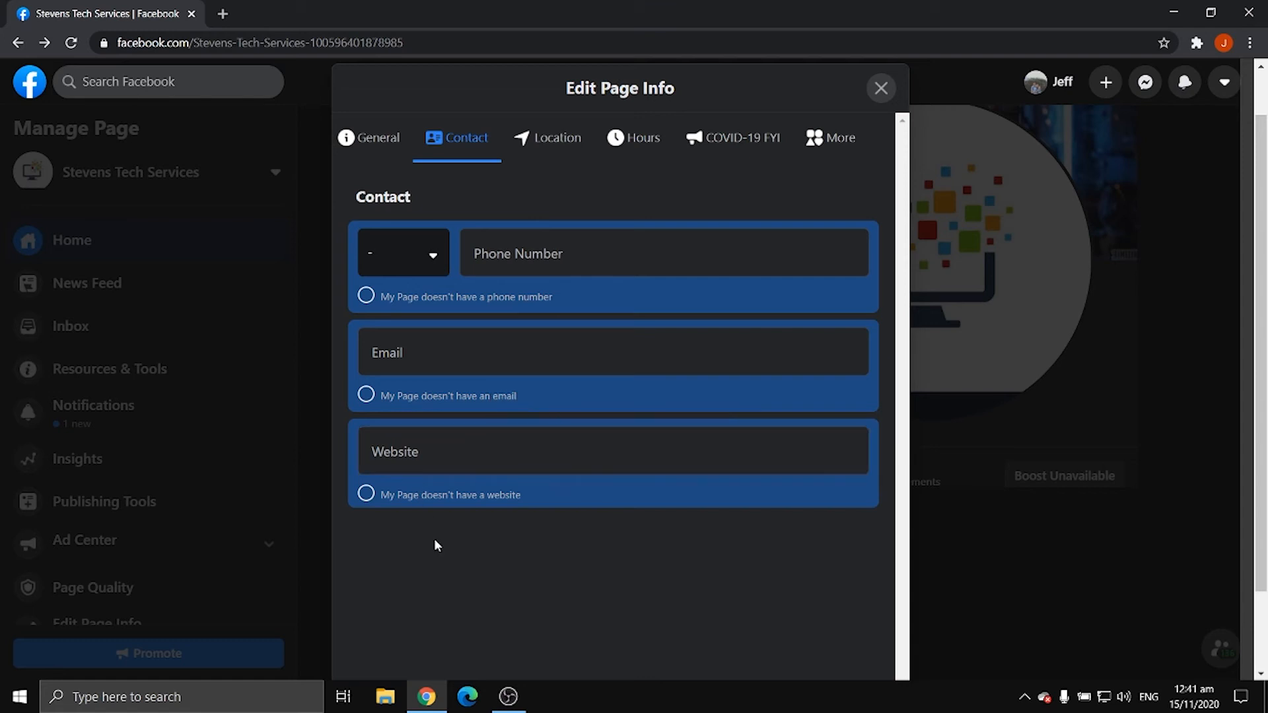
- Review the Location fields, including the address, map location and the Service Area explanation
click(581, 142)
scroll(659, 197, down, 1)
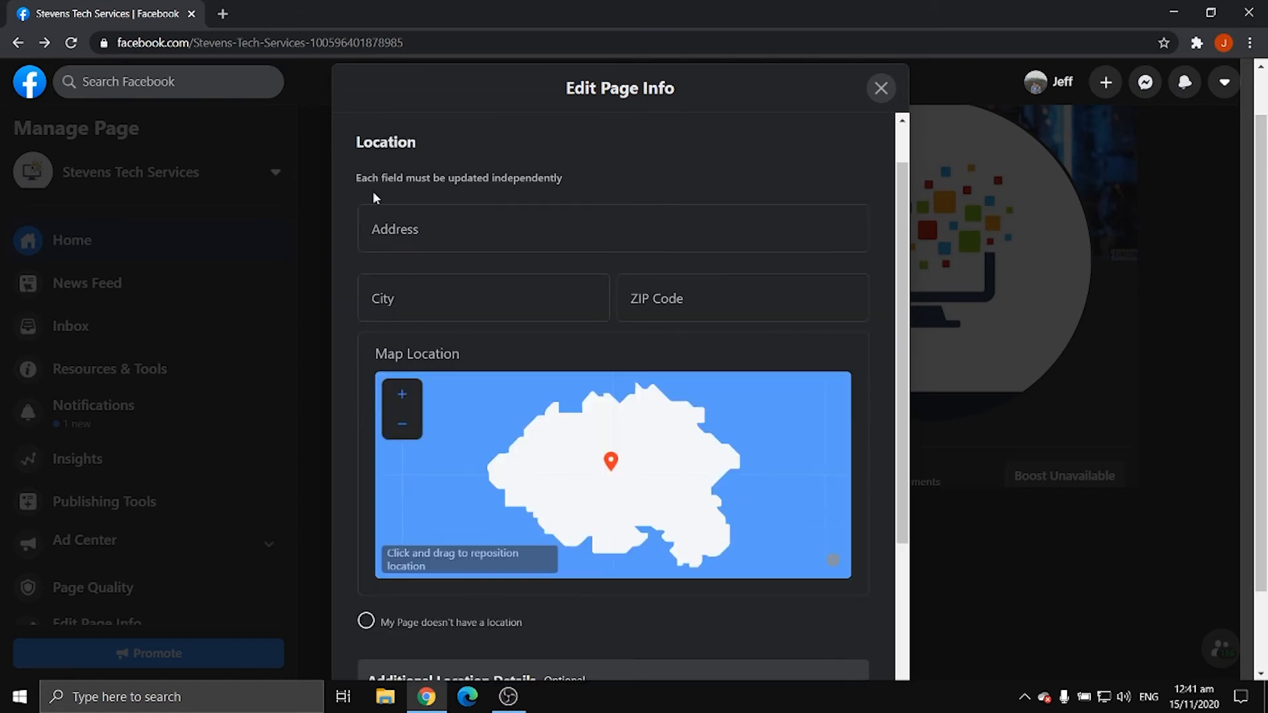
scroll(626, 269, down, 1)
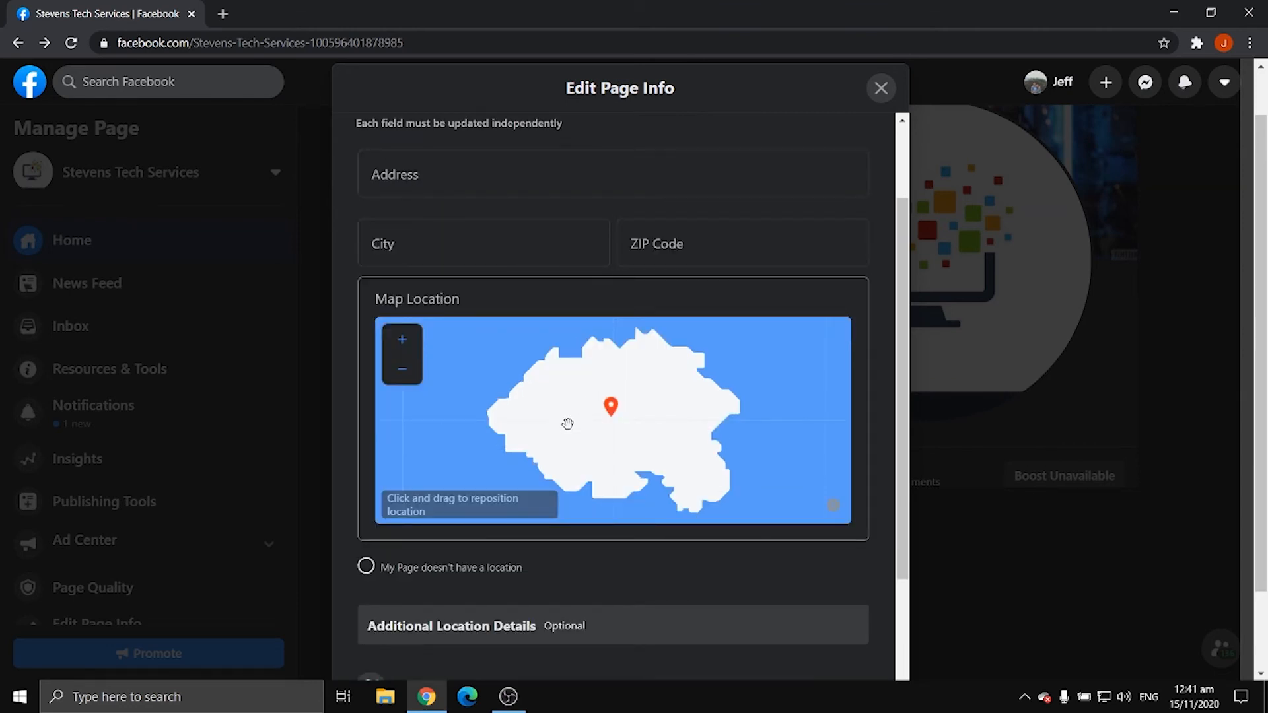
scroll(609, 401, down, 1)
scroll(609, 401, down, 4)
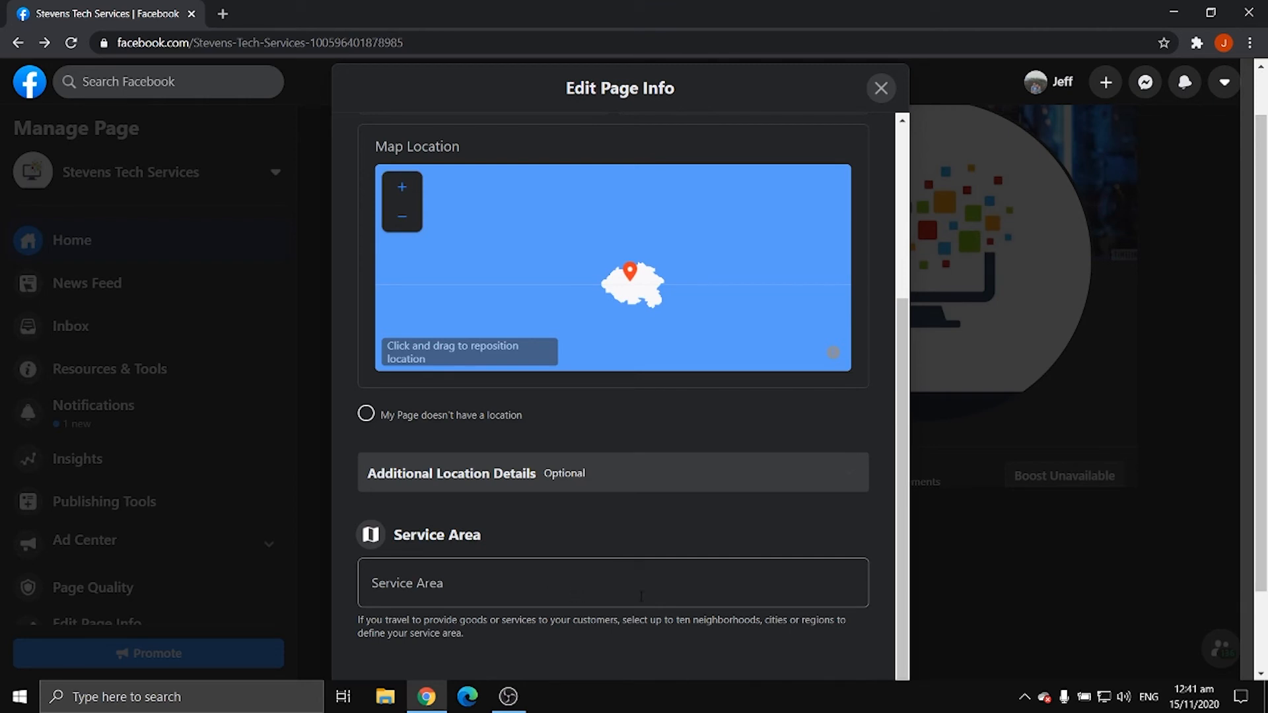
drag(359, 621, 722, 636)
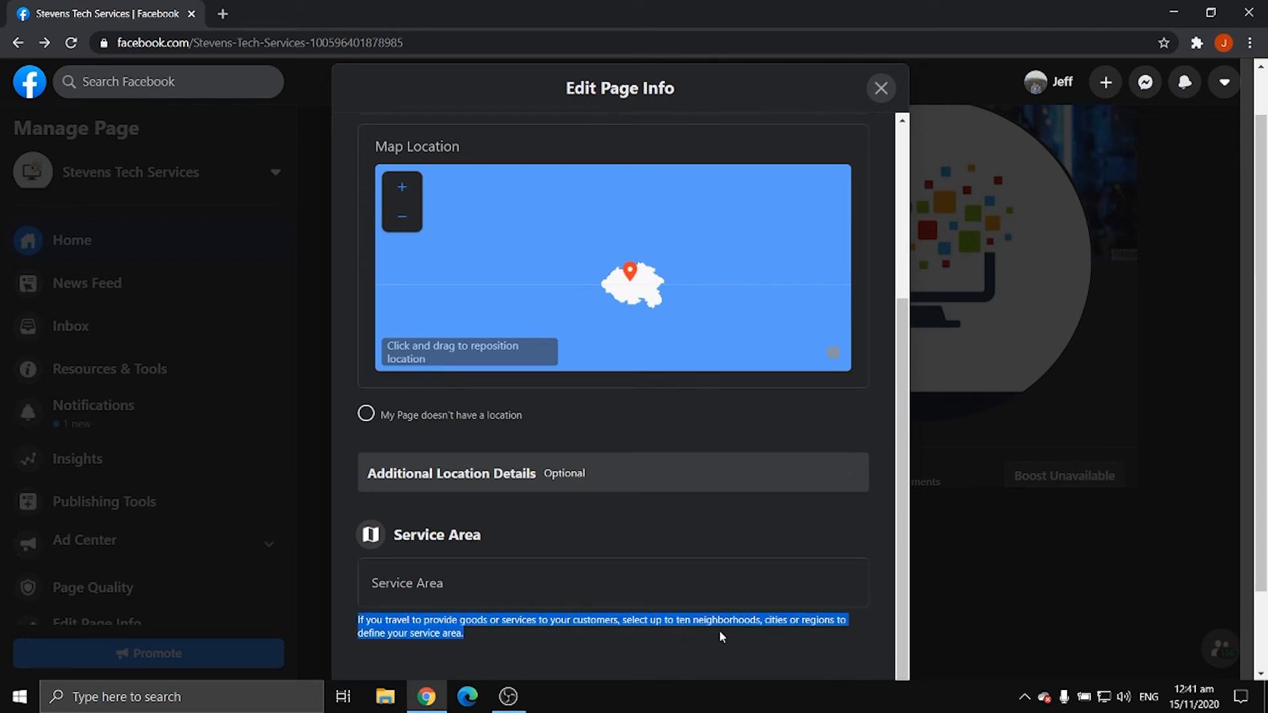
click(508, 646)
- Look at the business hours options and the COVID-19 update options in the page info
scroll(664, 351, up, 4)
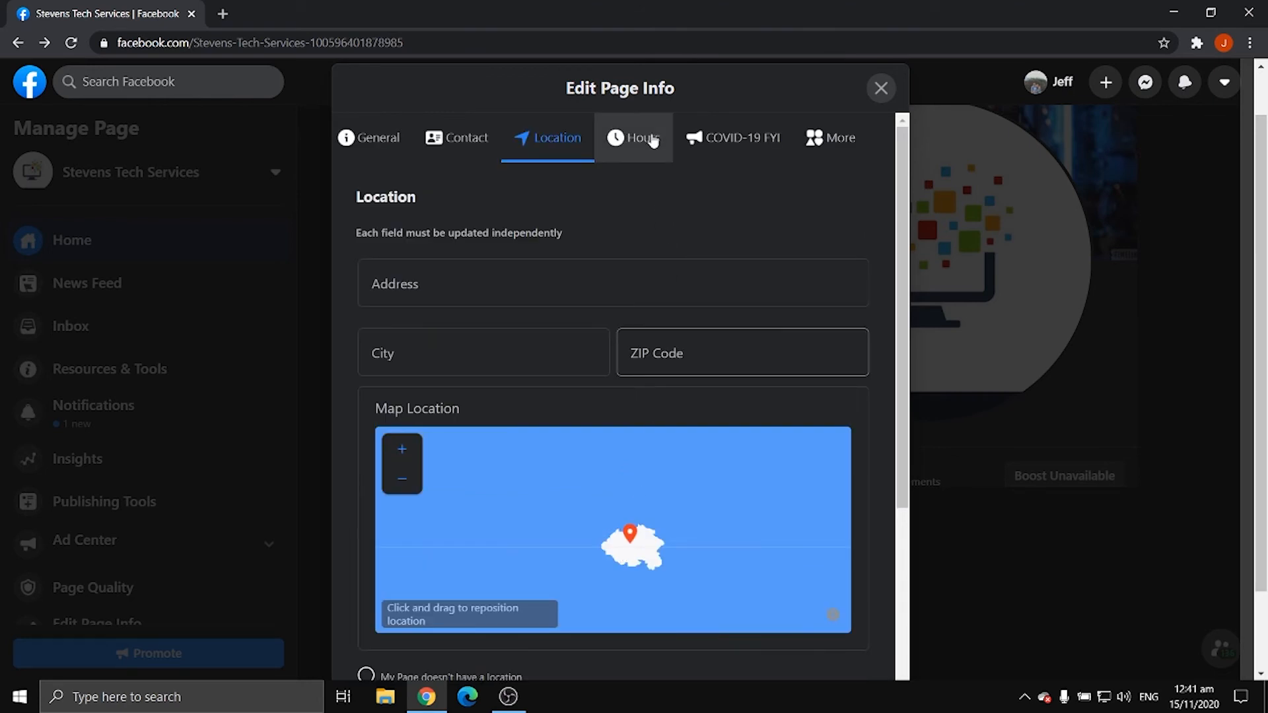
click(652, 142)
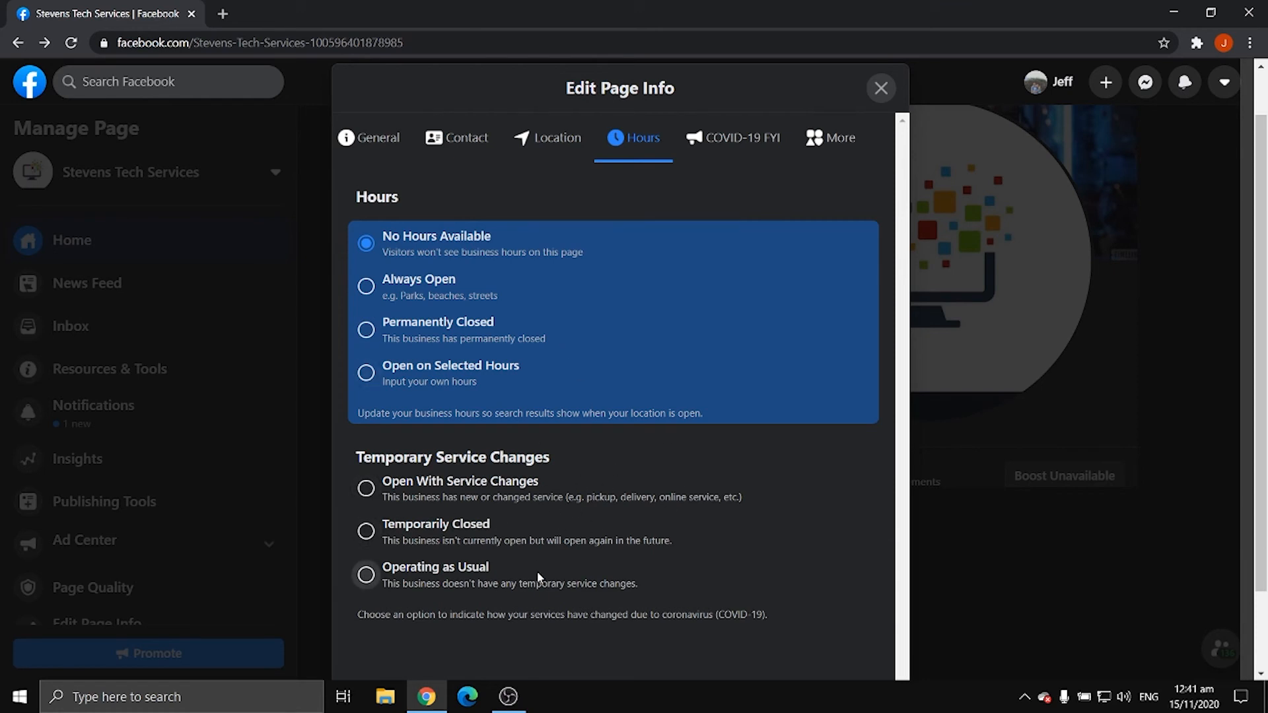
click(751, 144)
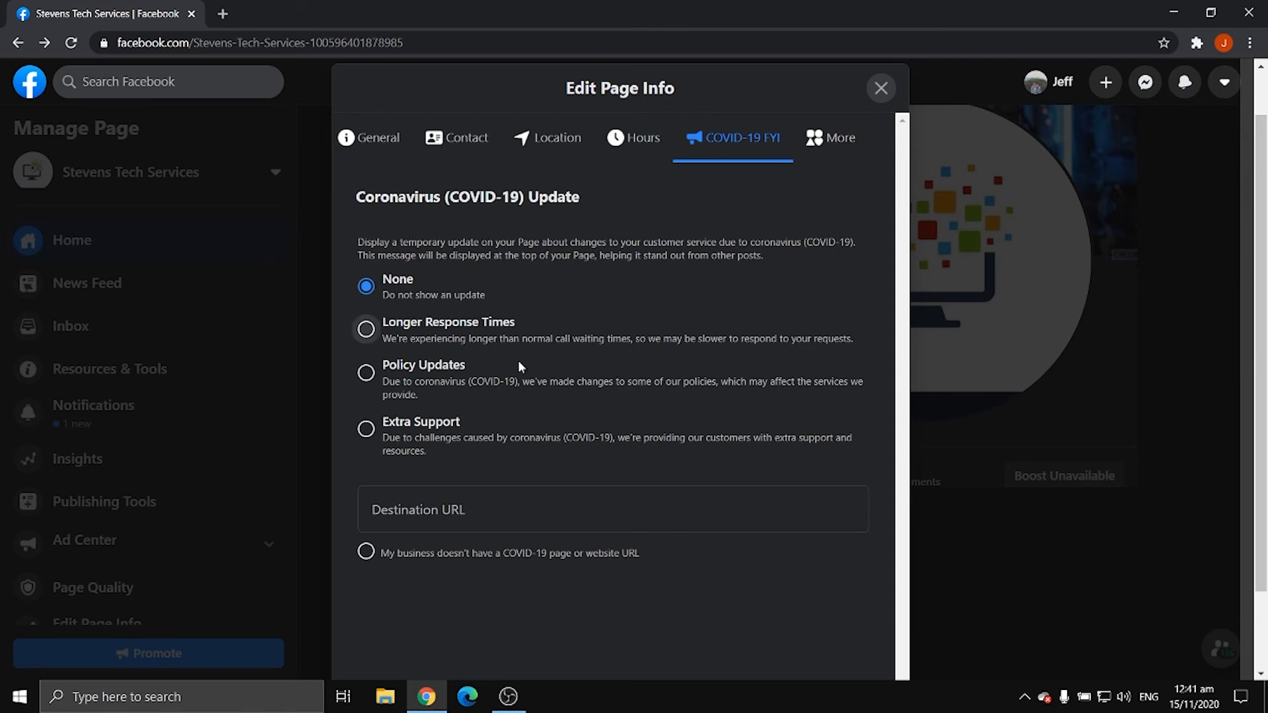
- Review the additional page info fields, from Privacy Policy and Products to Price Range and Other Accounts
click(831, 137)
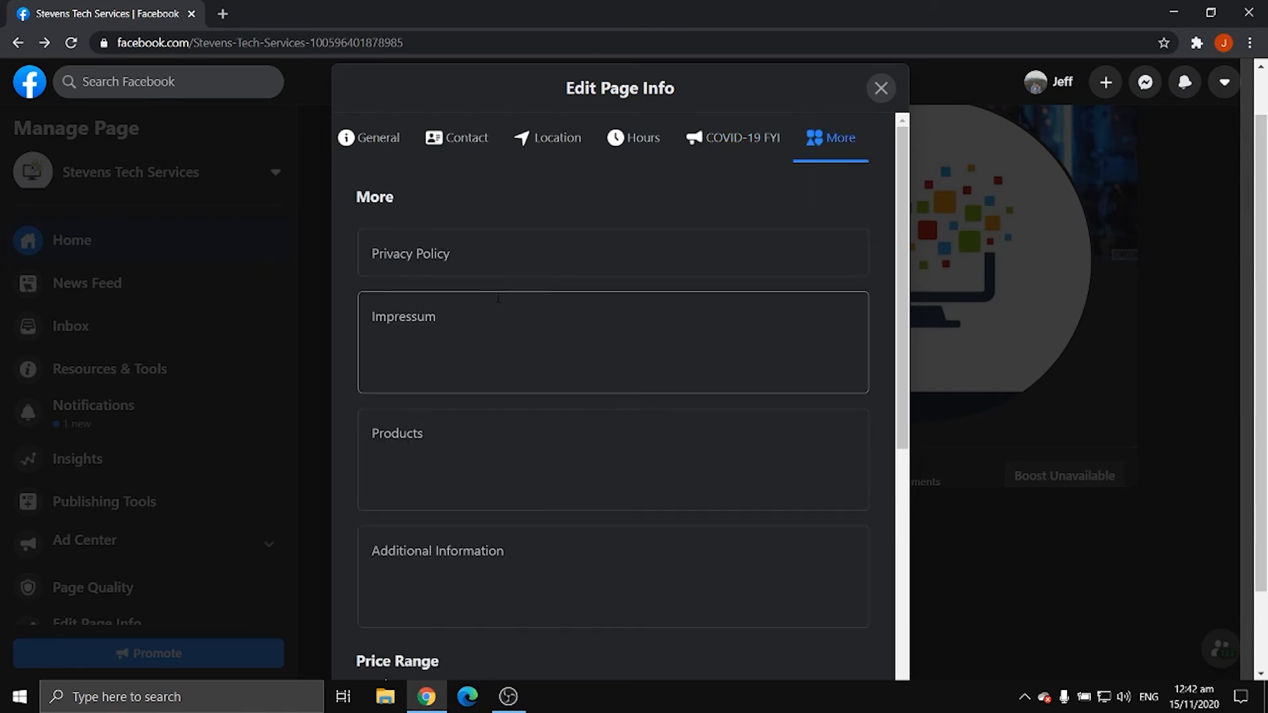
scroll(516, 306, down, 2)
scroll(617, 367, down, 2)
click(525, 243)
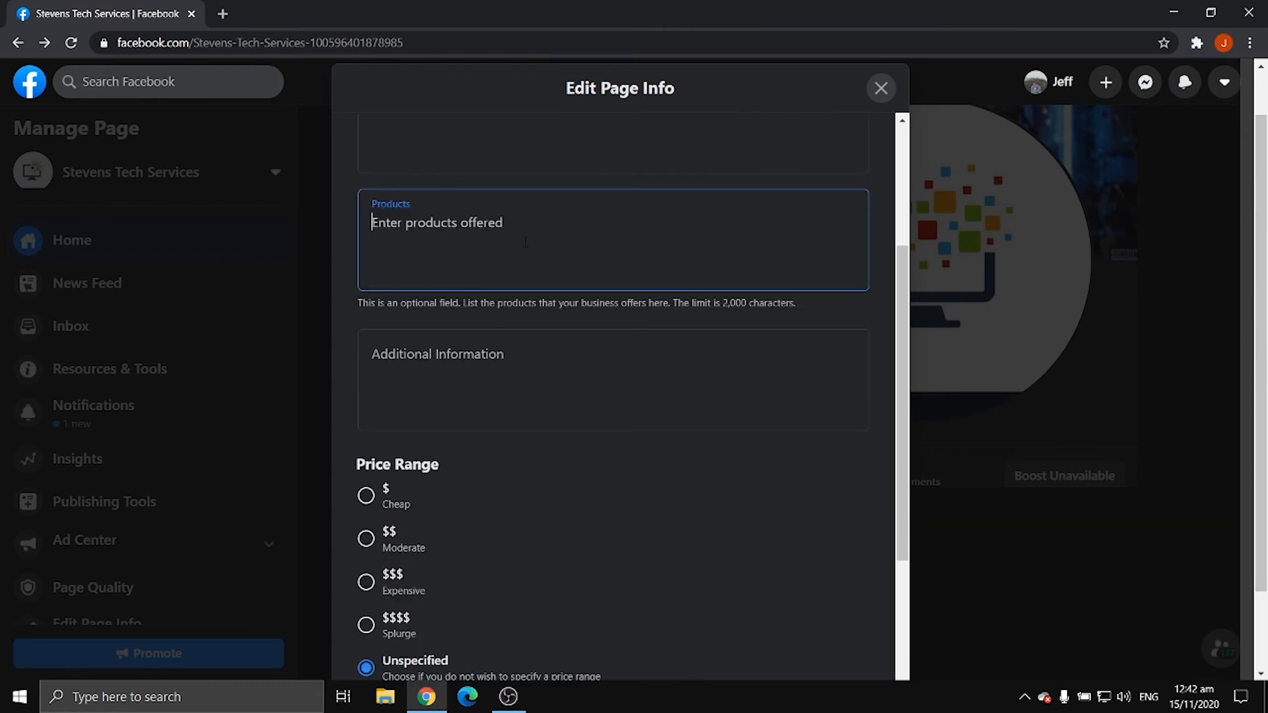
scroll(532, 327, down, 1)
scroll(578, 327, down, 3)
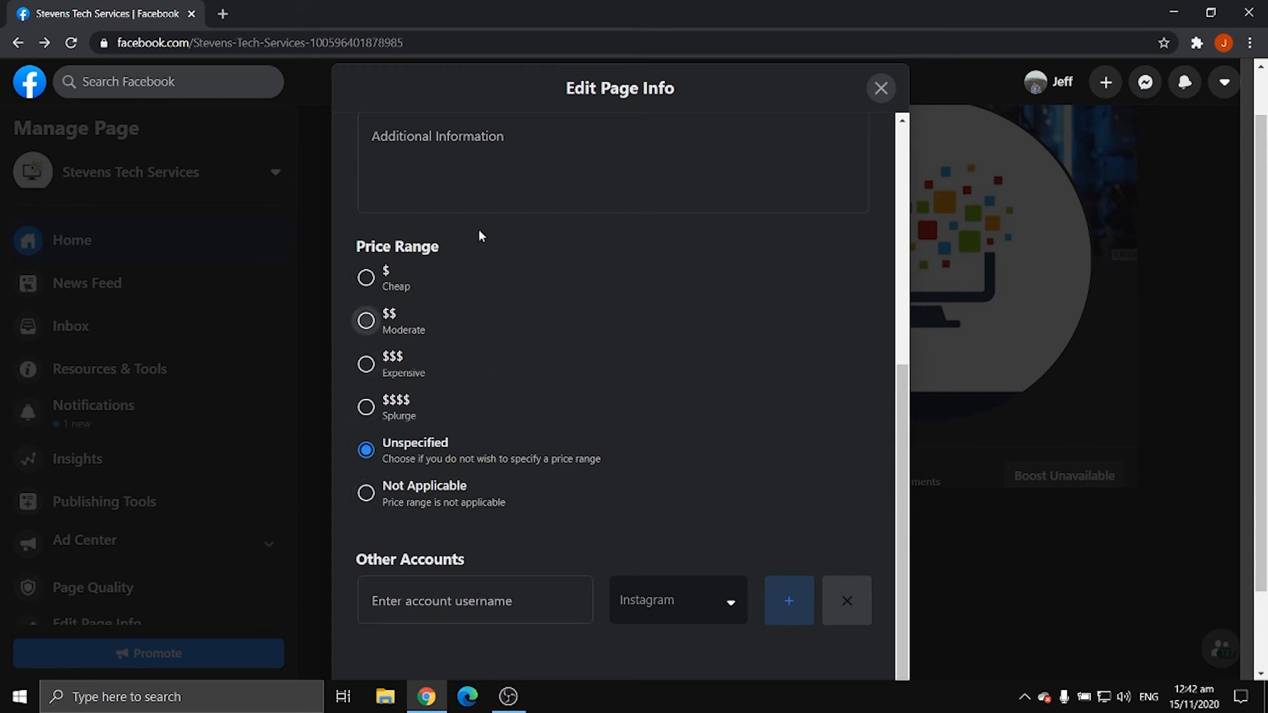
scroll(669, 615, down, 1)
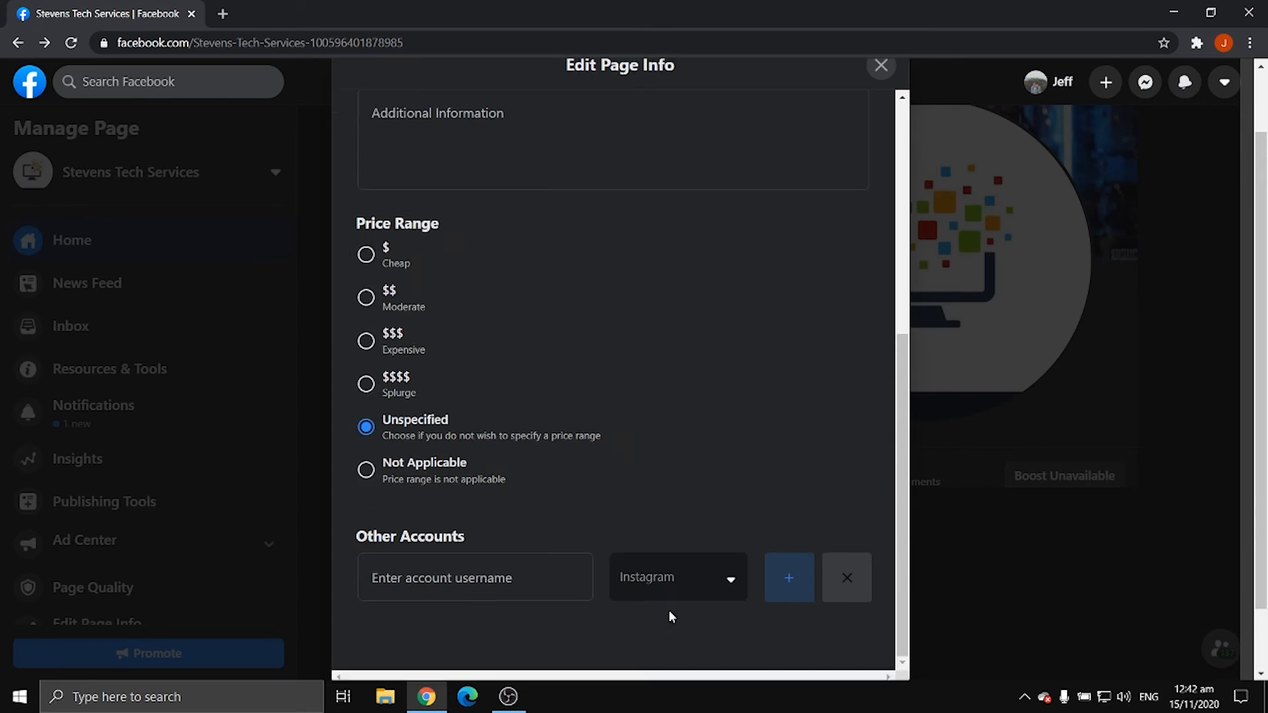
- Browse the platforms available for linking other accounts, keep Instagram selected, and close the page info editor
click(711, 587)
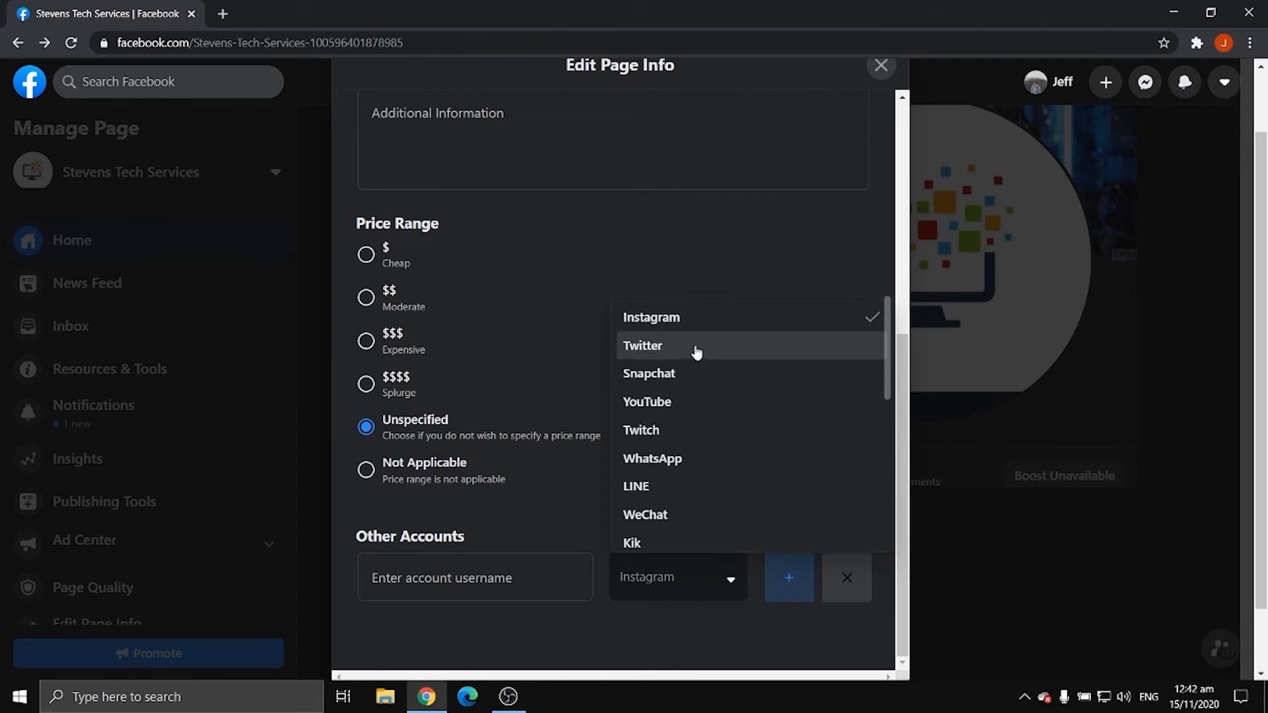
scroll(696, 351, down, 1)
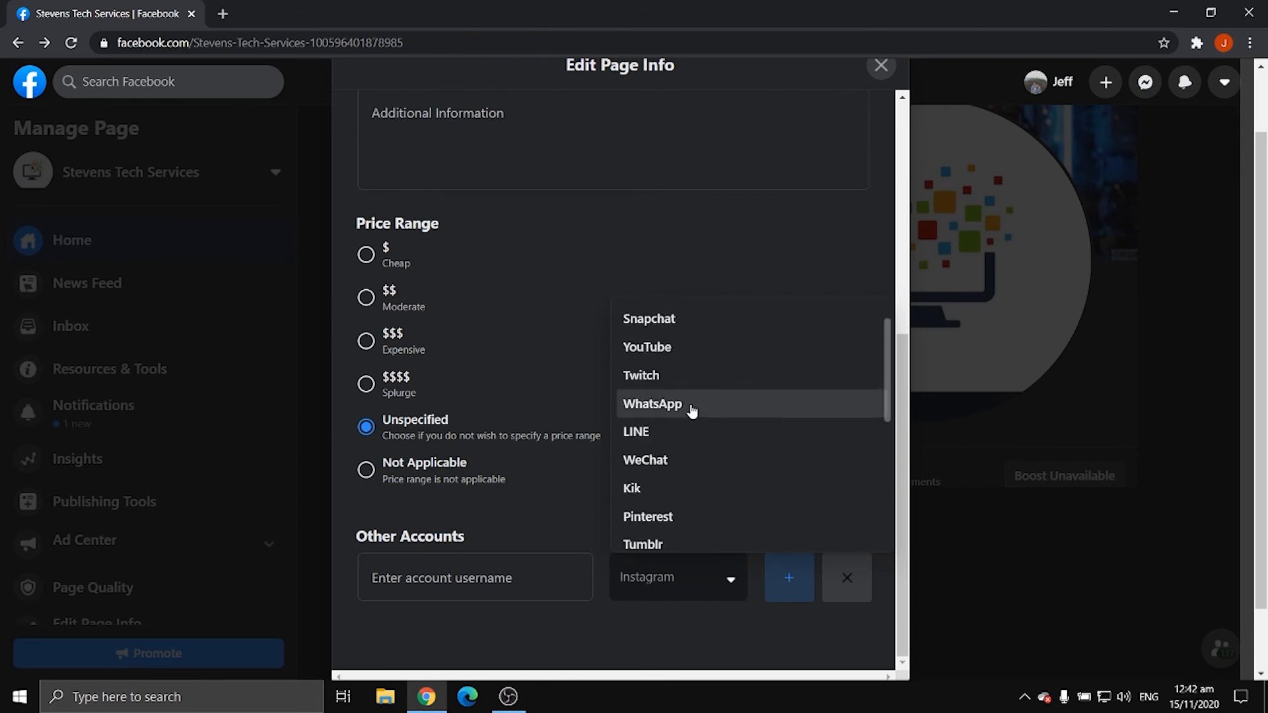
scroll(693, 416, down, 1)
scroll(691, 442, down, 1)
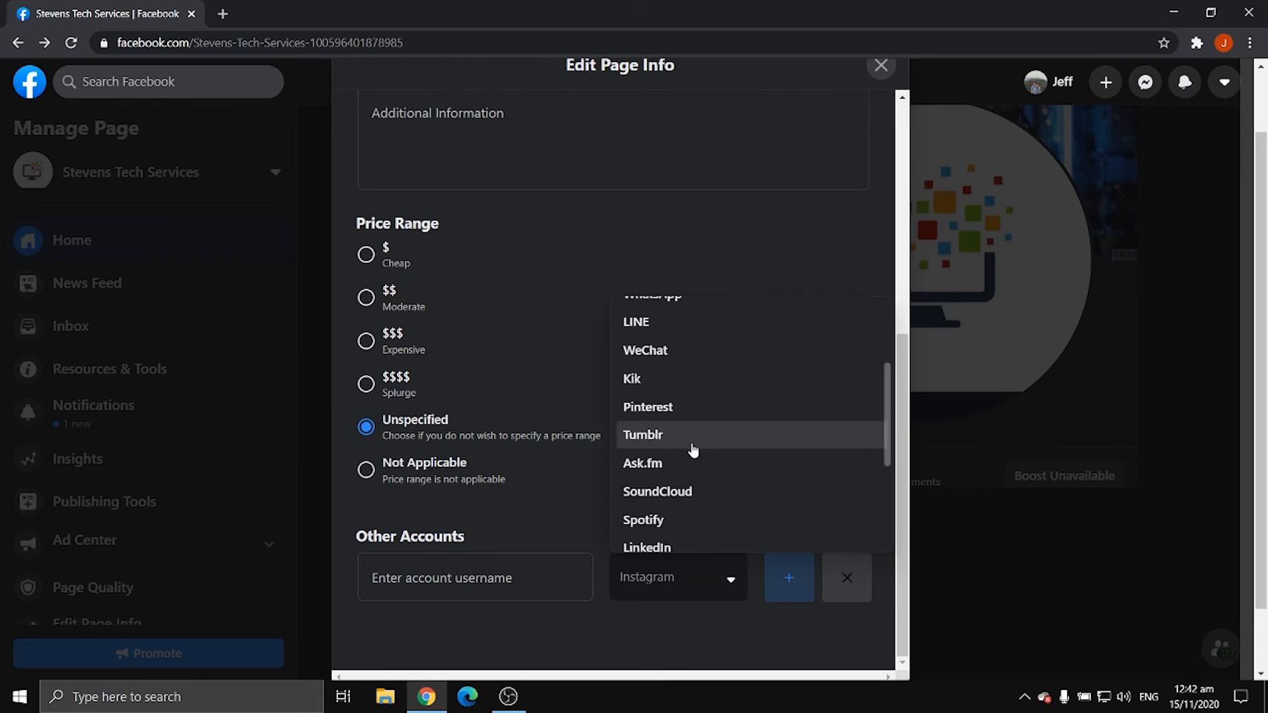
scroll(692, 482, down, 3)
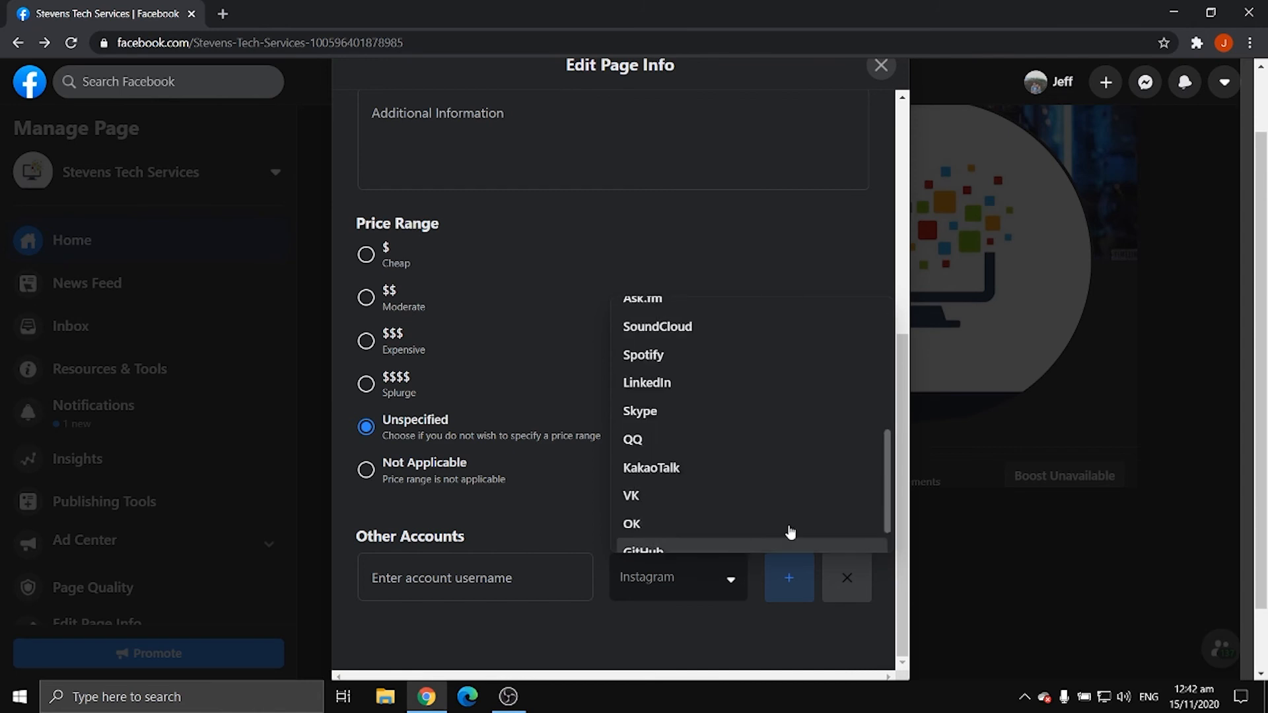
click(730, 584)
scroll(742, 473, up, 6)
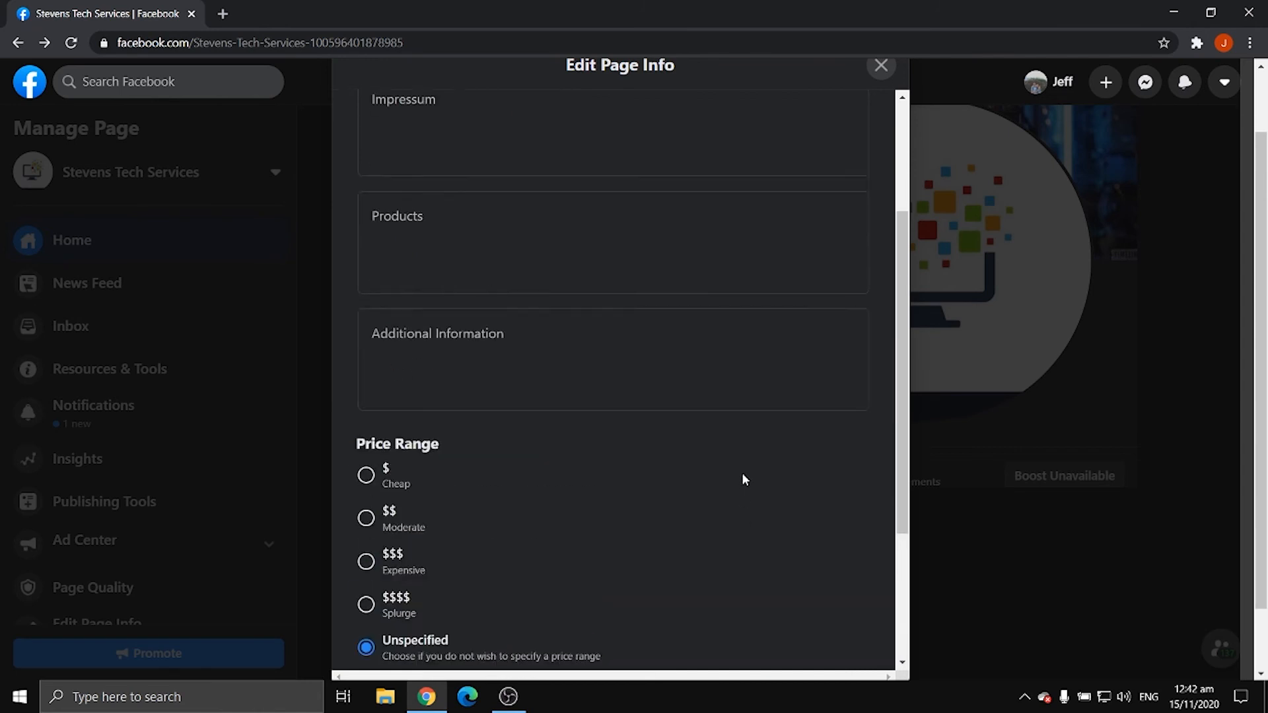
click(882, 68)
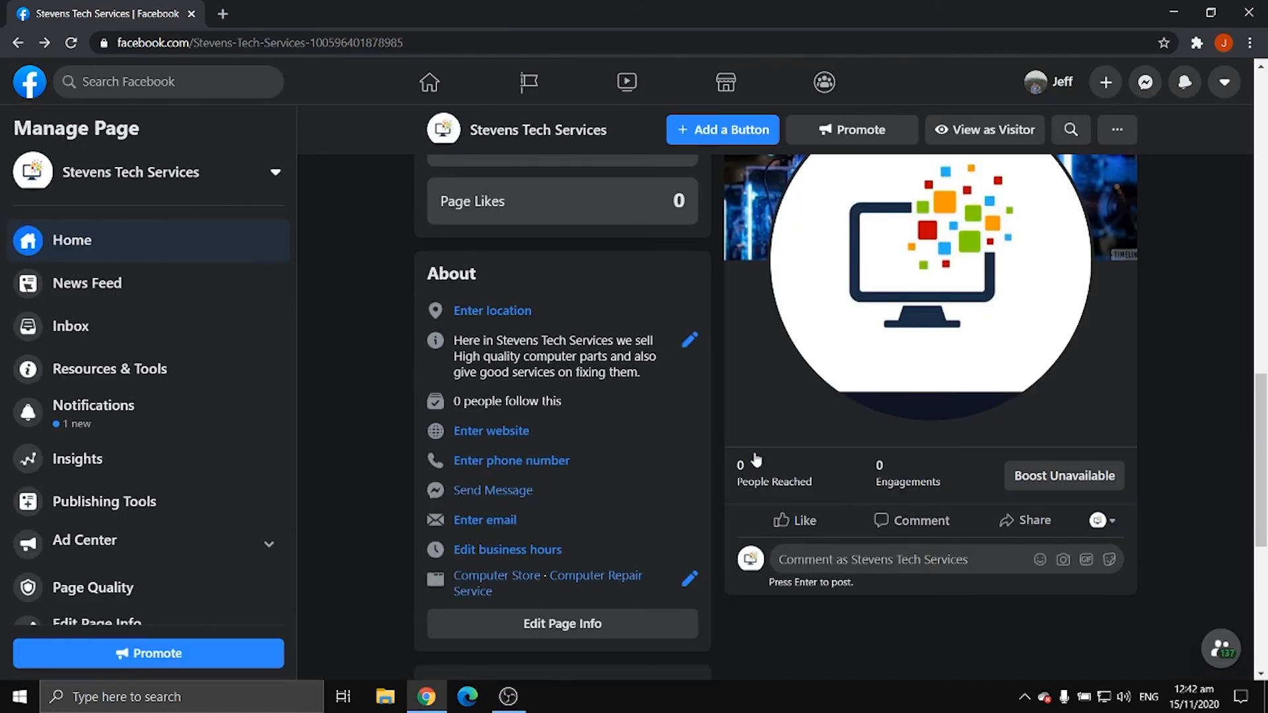
- Review the visitor actions available for the page's action button and close the list without choosing one
scroll(756, 448, up, 3)
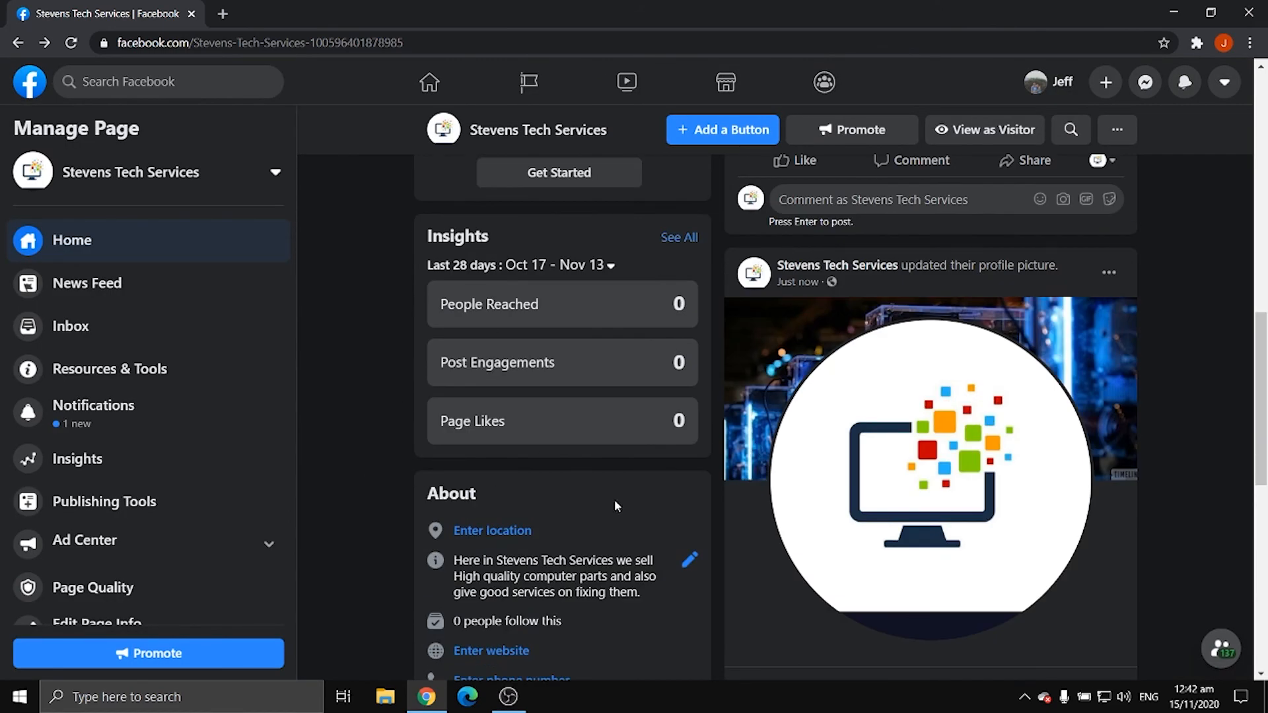
scroll(615, 499, up, 10)
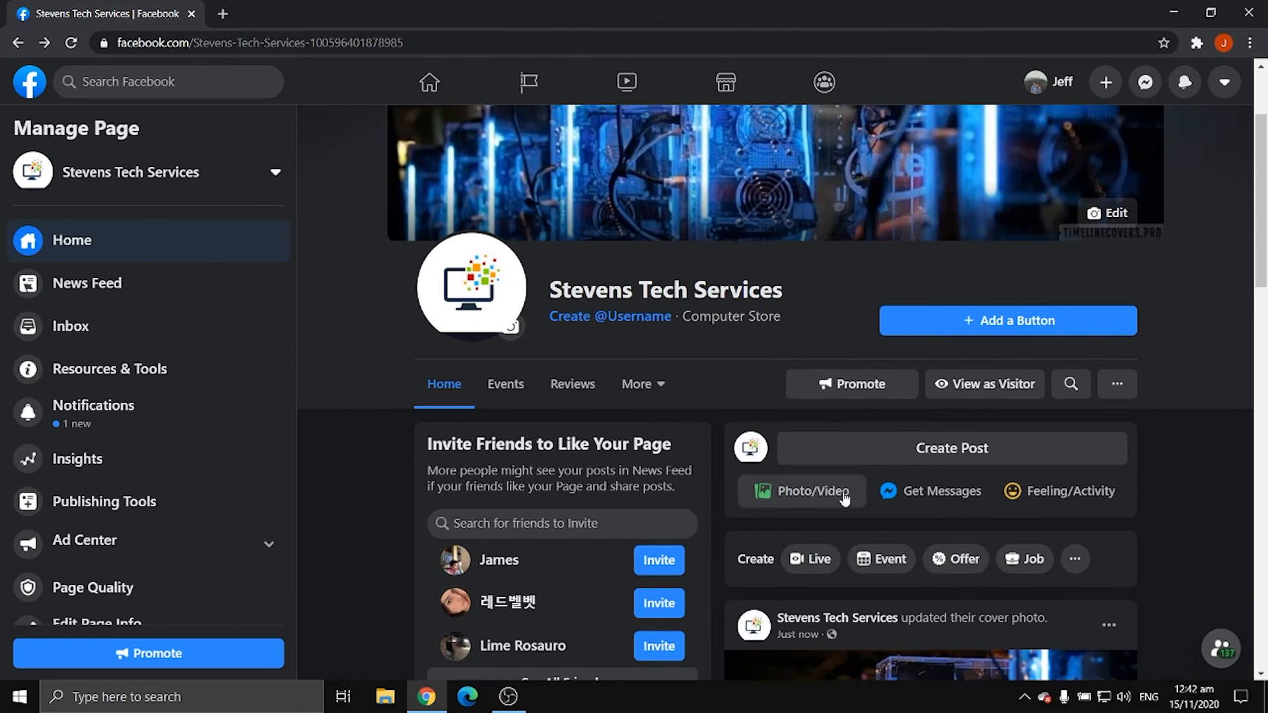
click(1023, 322)
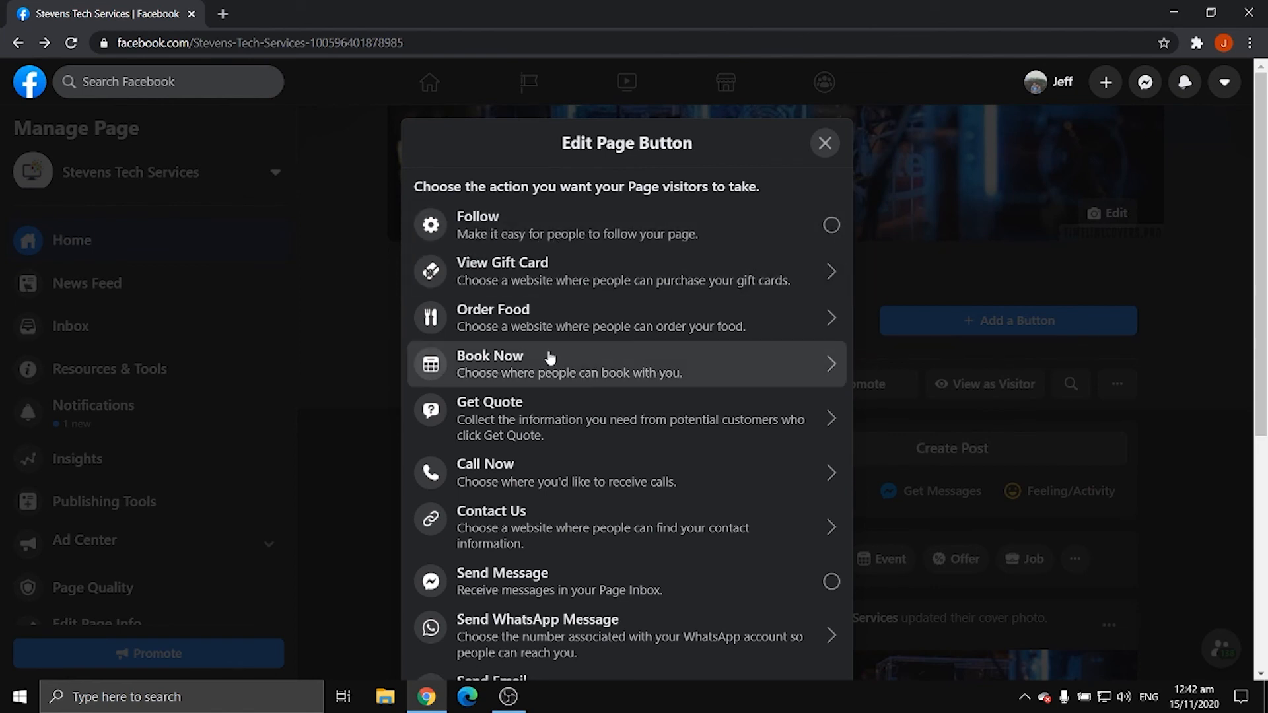
scroll(569, 367, down, 1)
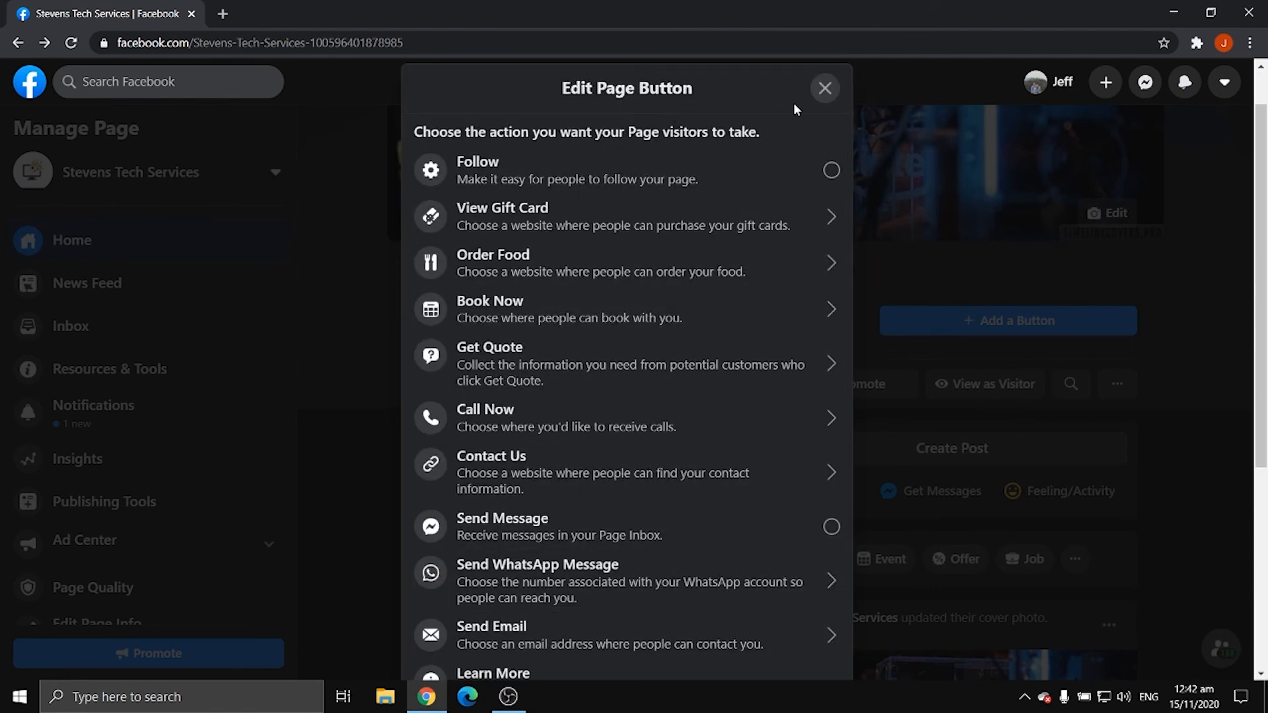
click(825, 88)
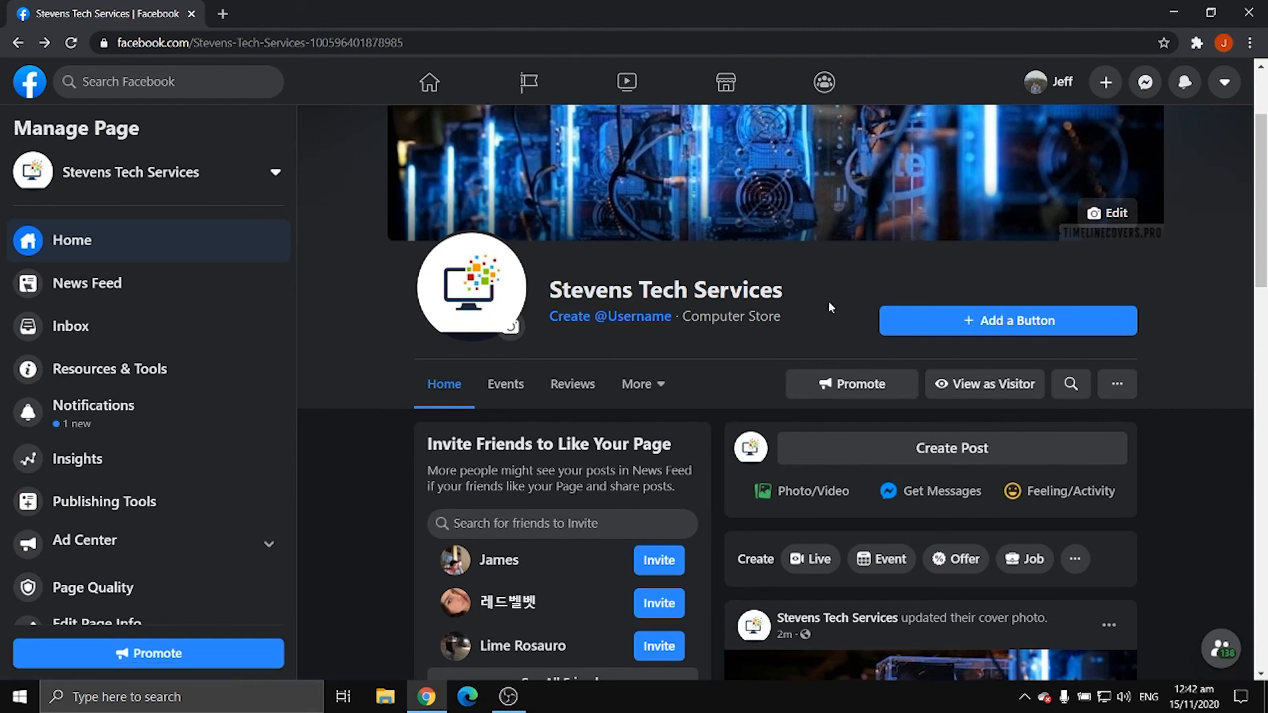
- View the advertising goals available for promoting the page and return to the page home
click(853, 395)
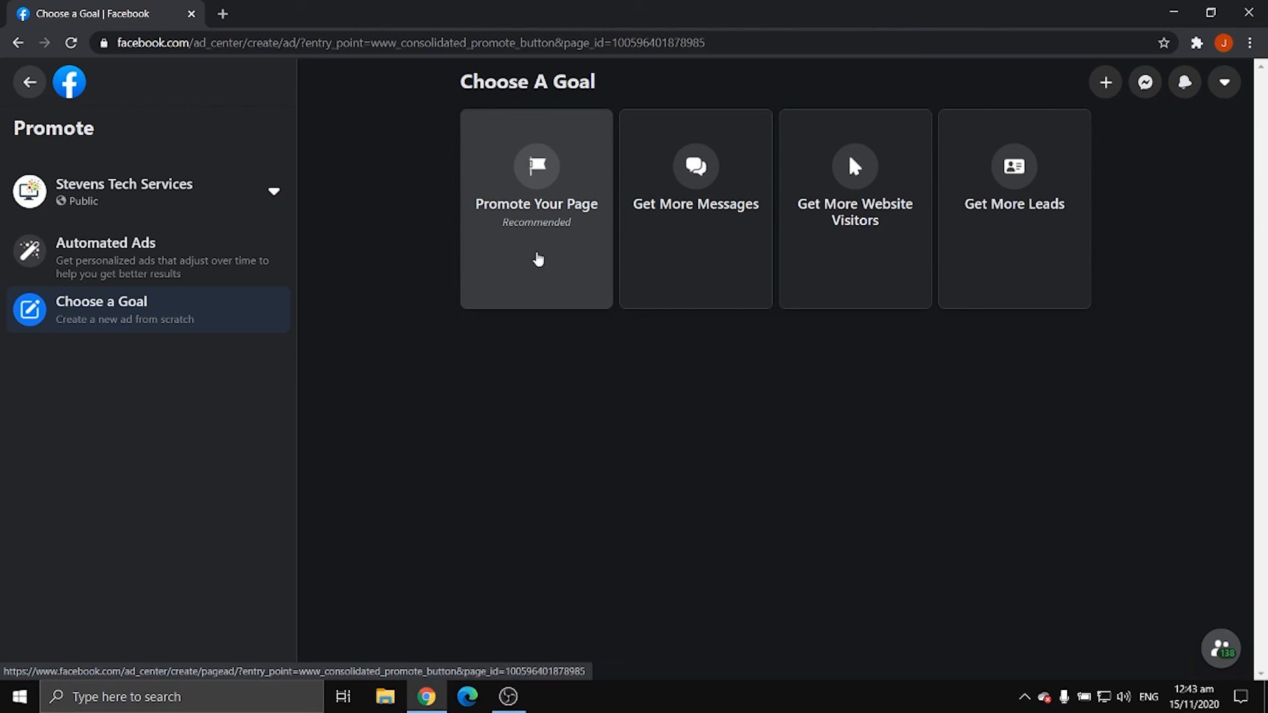
click(29, 83)
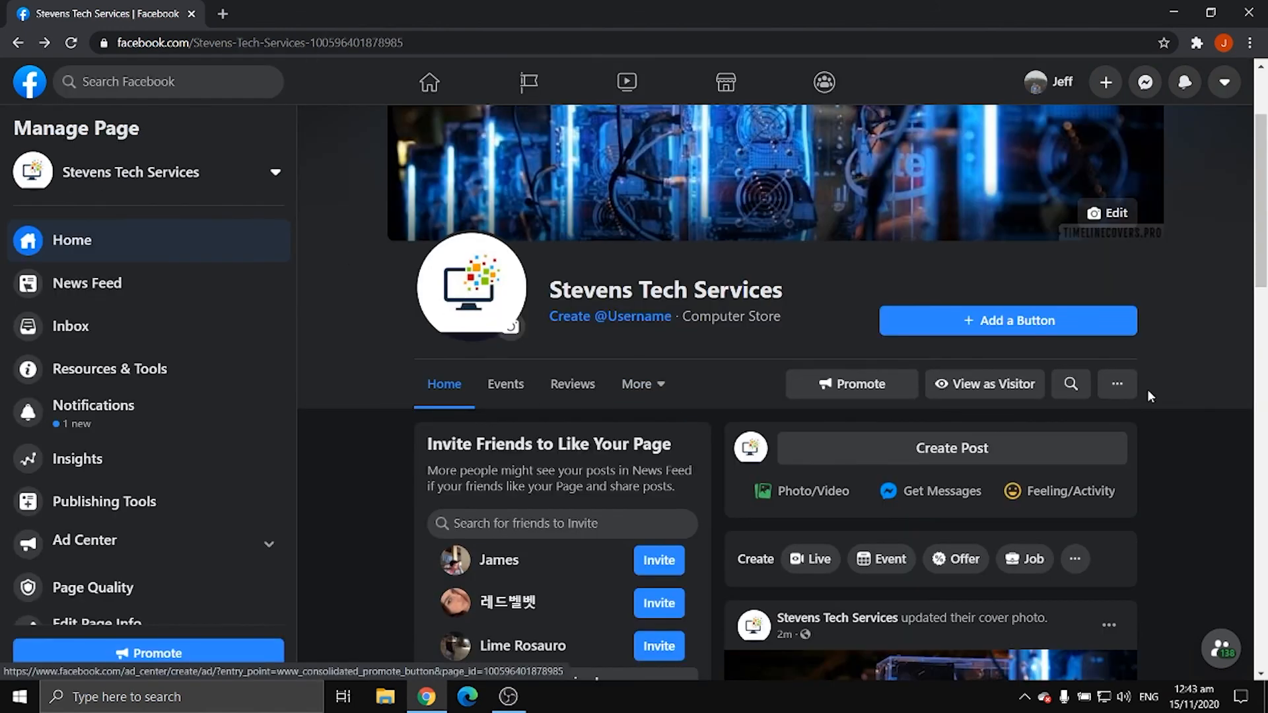